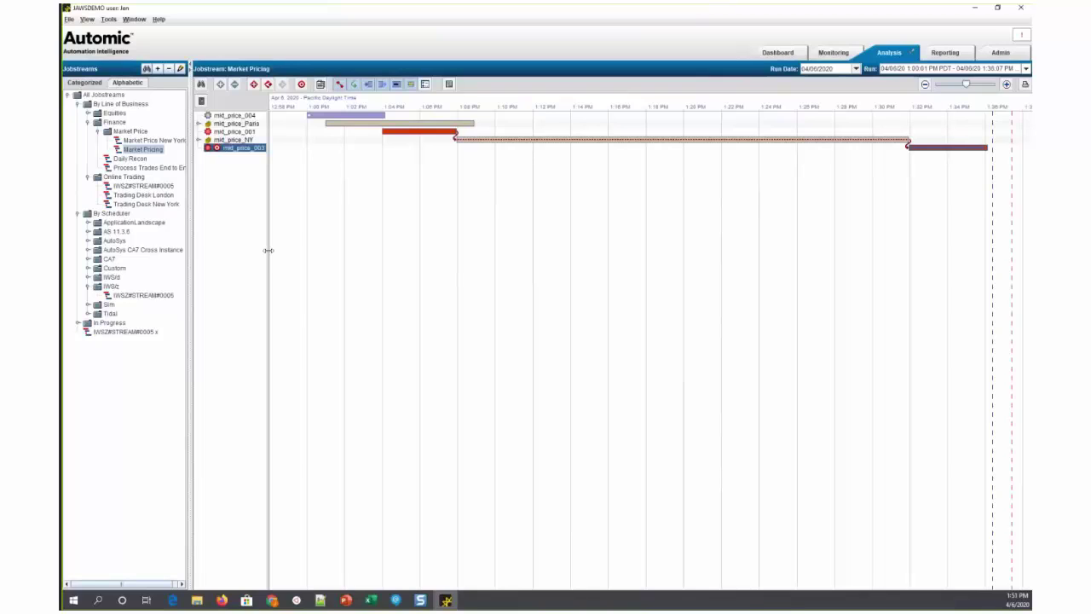
# Step: Widen the job-name column beside the Market Pricing Gantt chart slightly to the right
pyautogui.moveTo(268, 247); pyautogui.dragTo(284, 261)
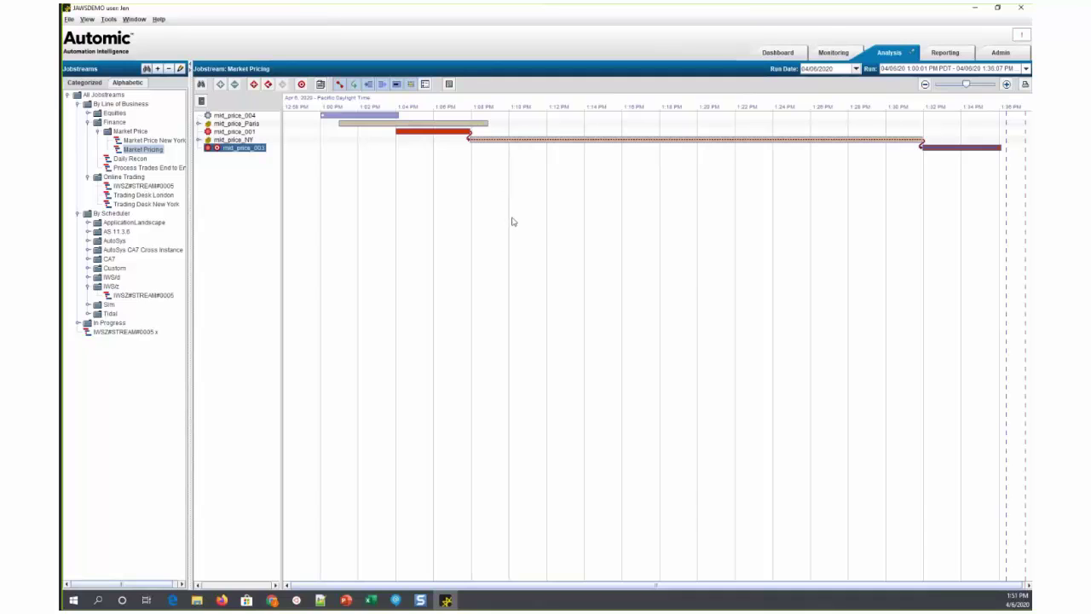
# Step: Load the 04/06/20 12:30:00 PM Market Pricing run into the Gantt chart
pyautogui.click(977, 72)
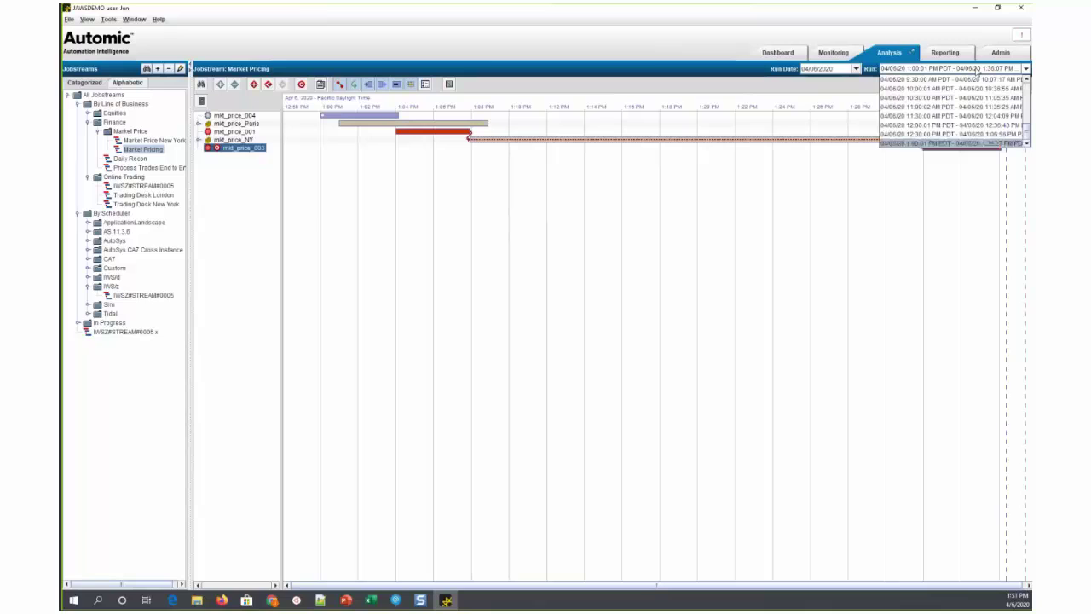
pyautogui.click(928, 135)
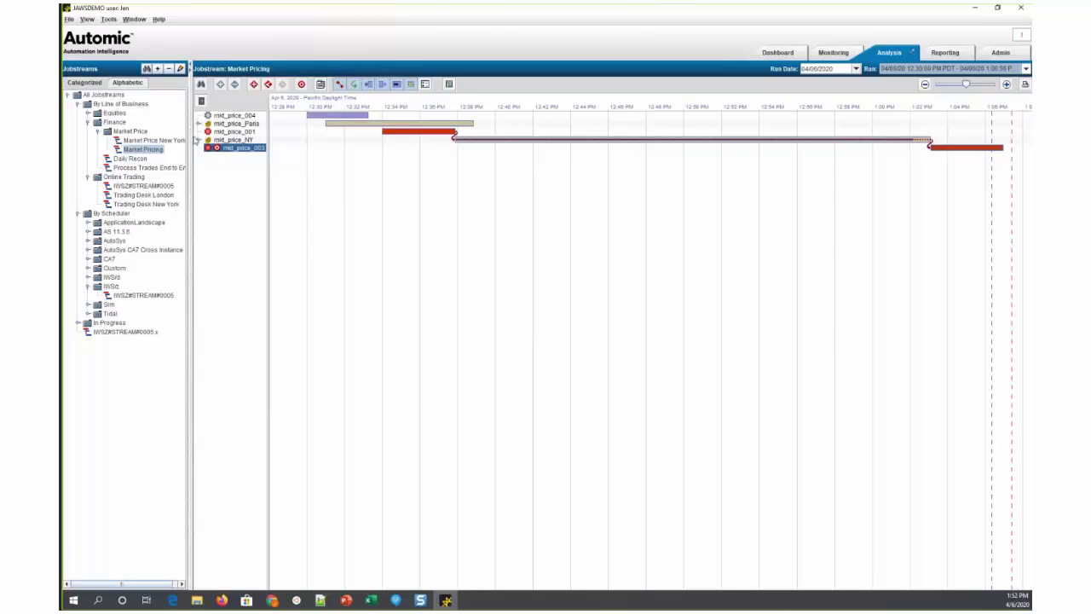
# Step: Expand mkt_price_NY, widen the name column and zoom the timeline out to the whole run
pyautogui.click(199, 140)
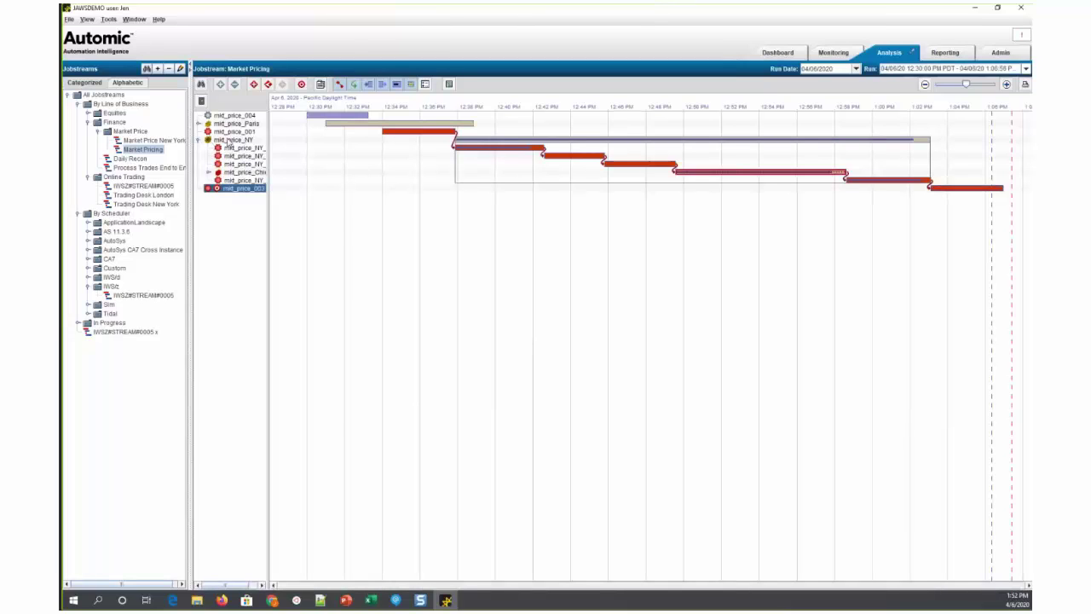
pyautogui.click(228, 140)
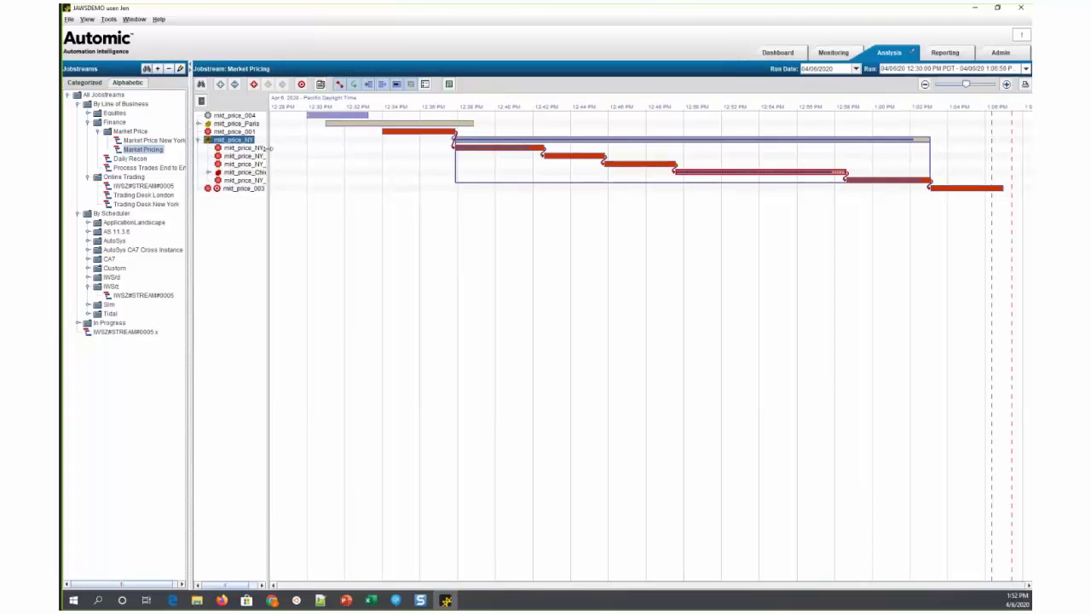
pyautogui.moveTo(271, 154); pyautogui.dragTo(293, 155)
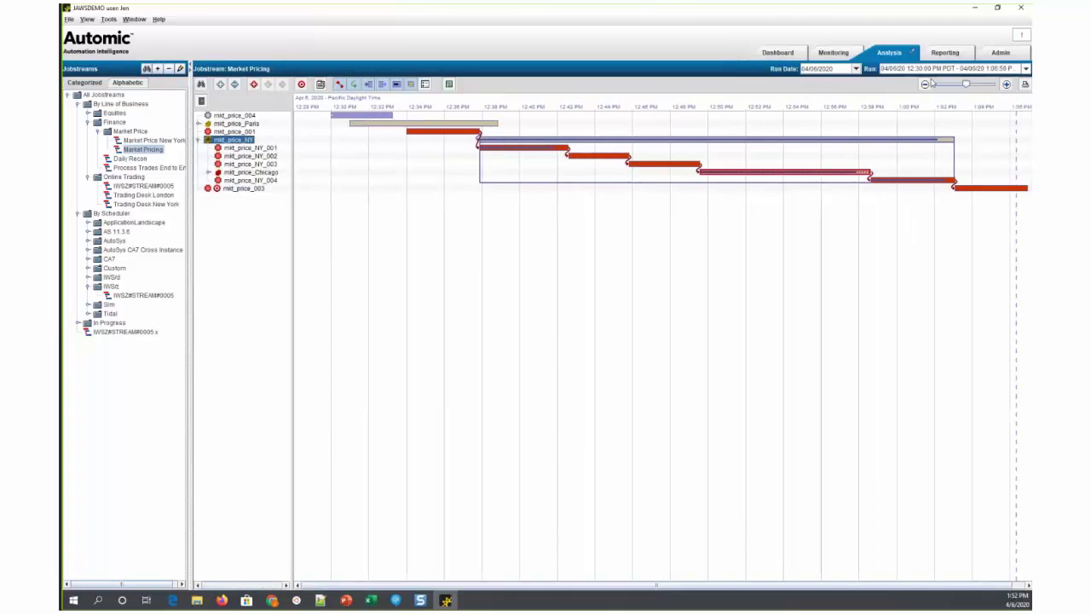
pyautogui.click(925, 83)
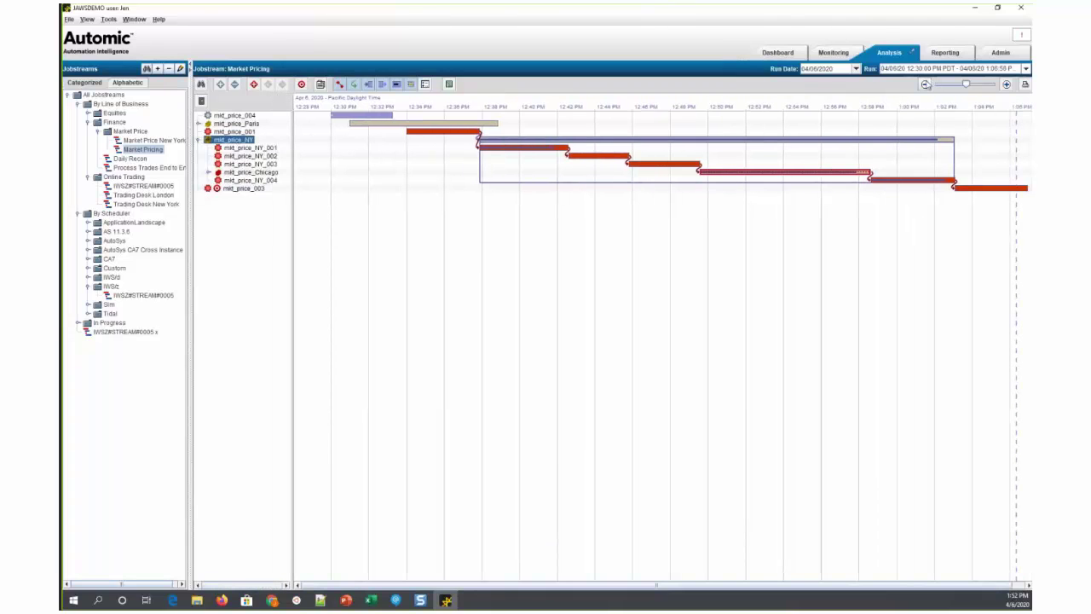
# Step: Expand the nested mkt_price_Chicago box, widen the job list further and select mkt_price_NY_004
pyautogui.click(242, 173)
pyautogui.click(211, 173)
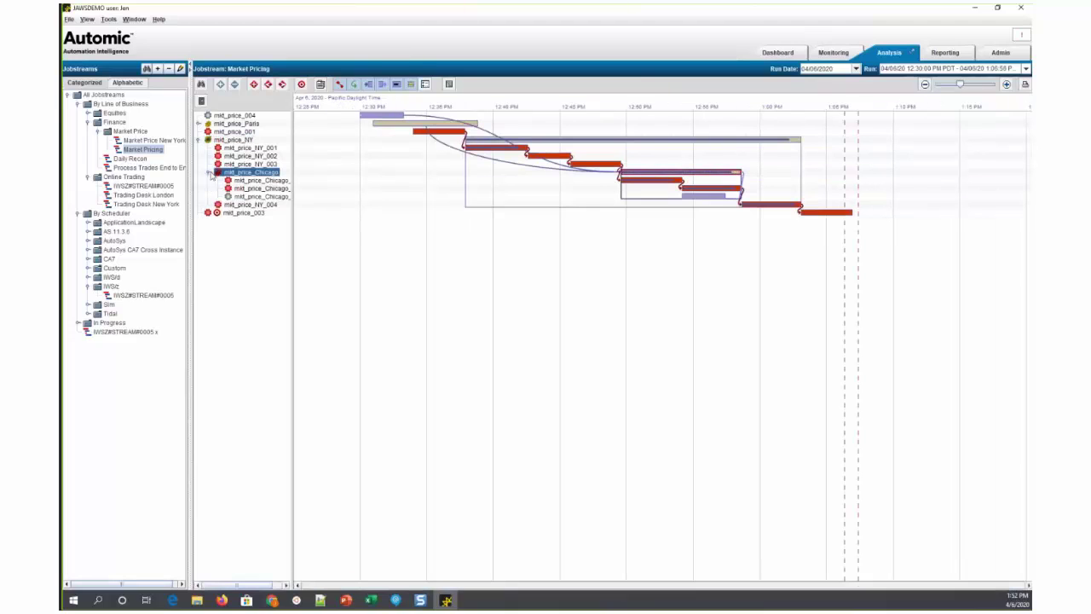
pyautogui.moveTo(292, 226); pyautogui.dragTo(311, 225)
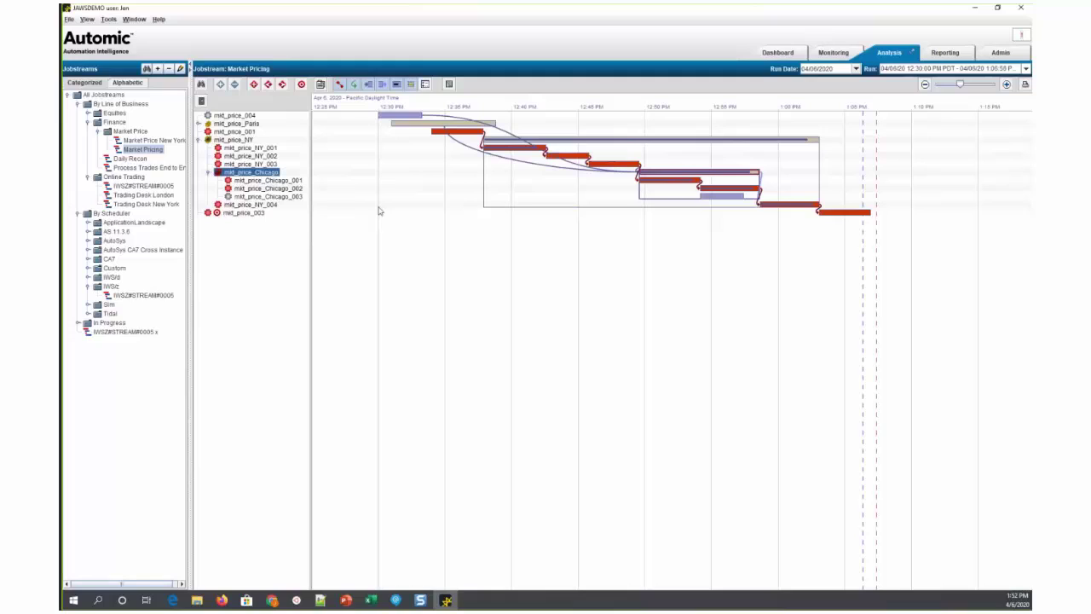
pyautogui.click(262, 204)
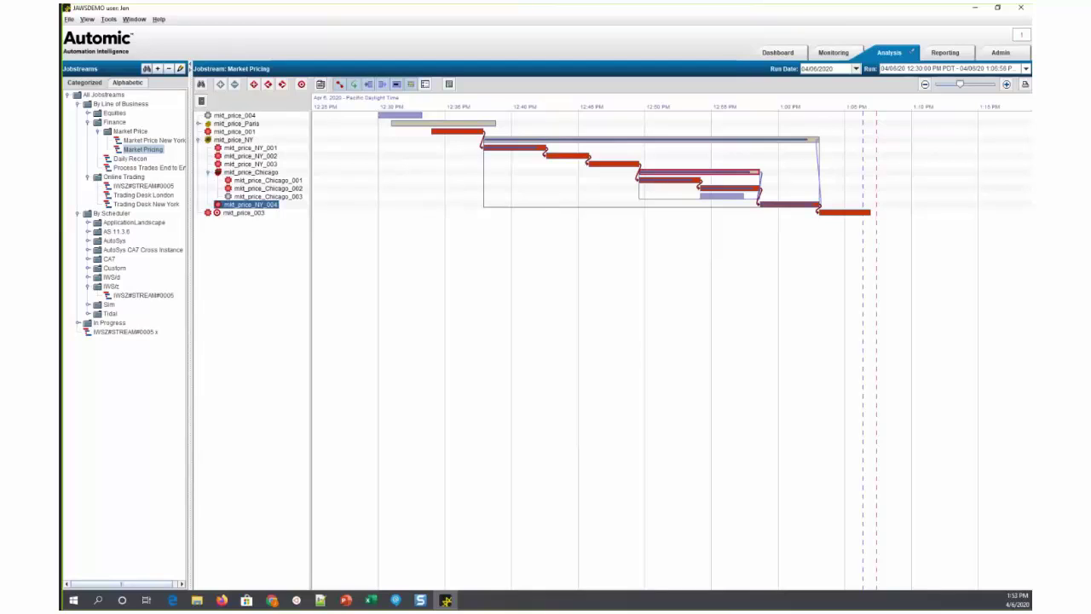
# Step: Switch to the web UI in Chrome and go to the Simulation area
pyautogui.hotkey('alt', 'Tab')
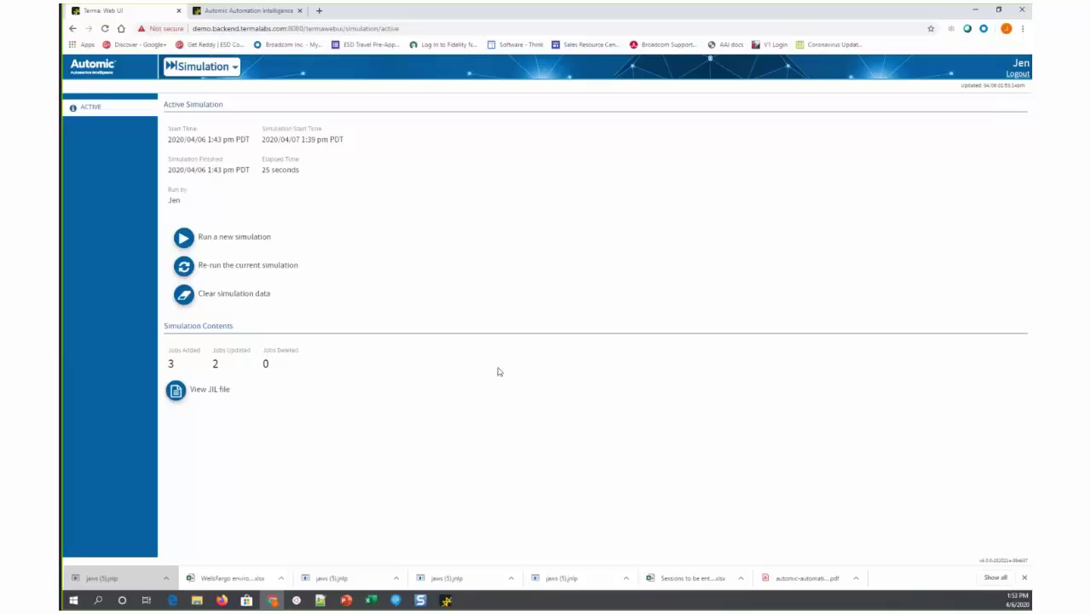
pyautogui.click(233, 75)
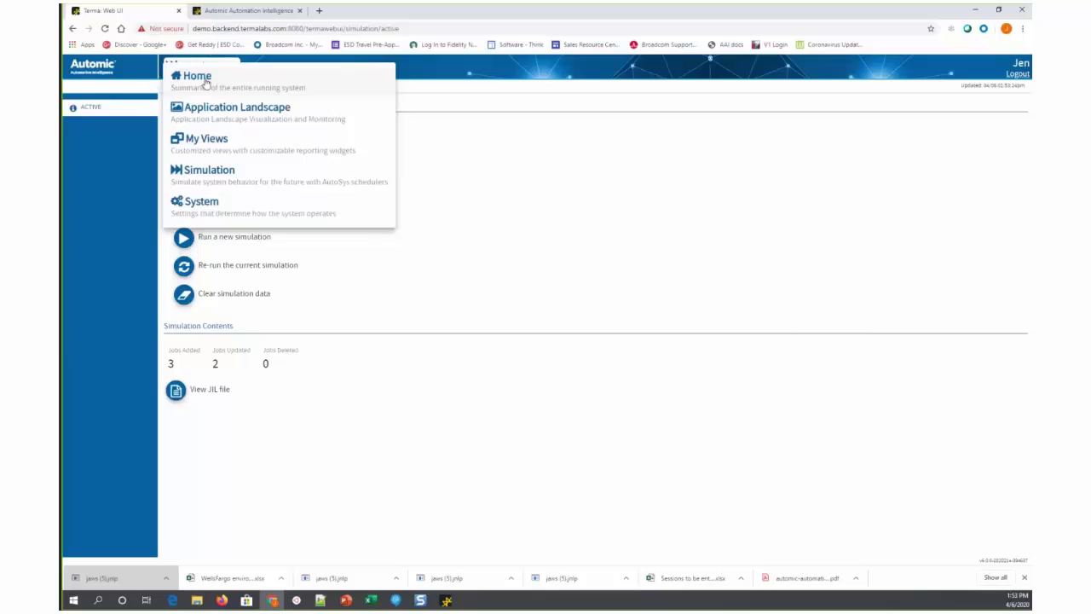
pyautogui.click(225, 178)
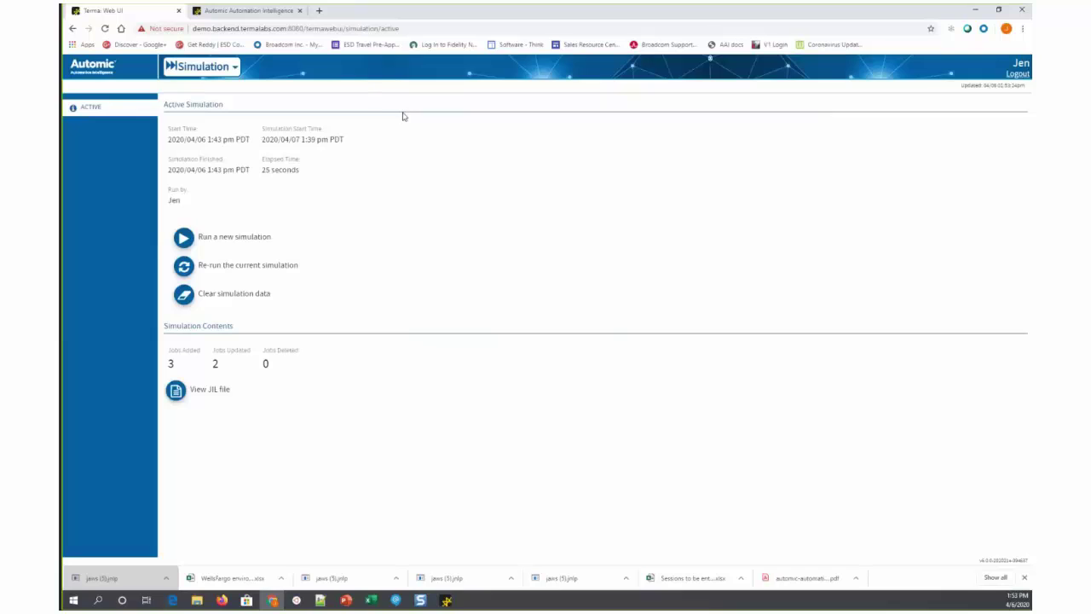
# Step: Start a new simulation on AWS 11365P7 V2 with Simulation Time 04/07/2020 01:53:00 PM
pyautogui.click(182, 240)
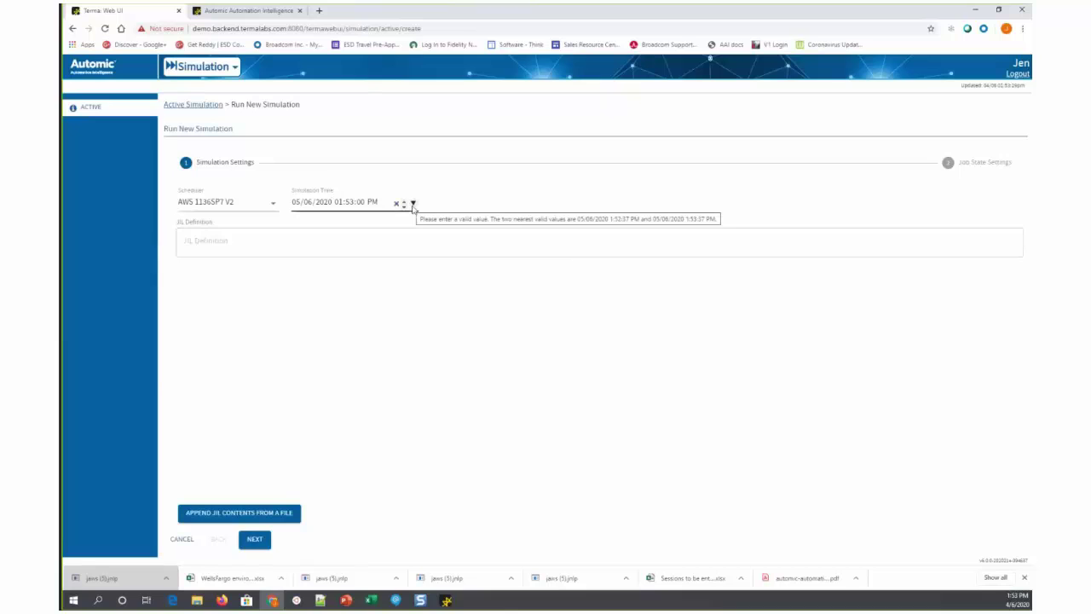
pyautogui.click(413, 205)
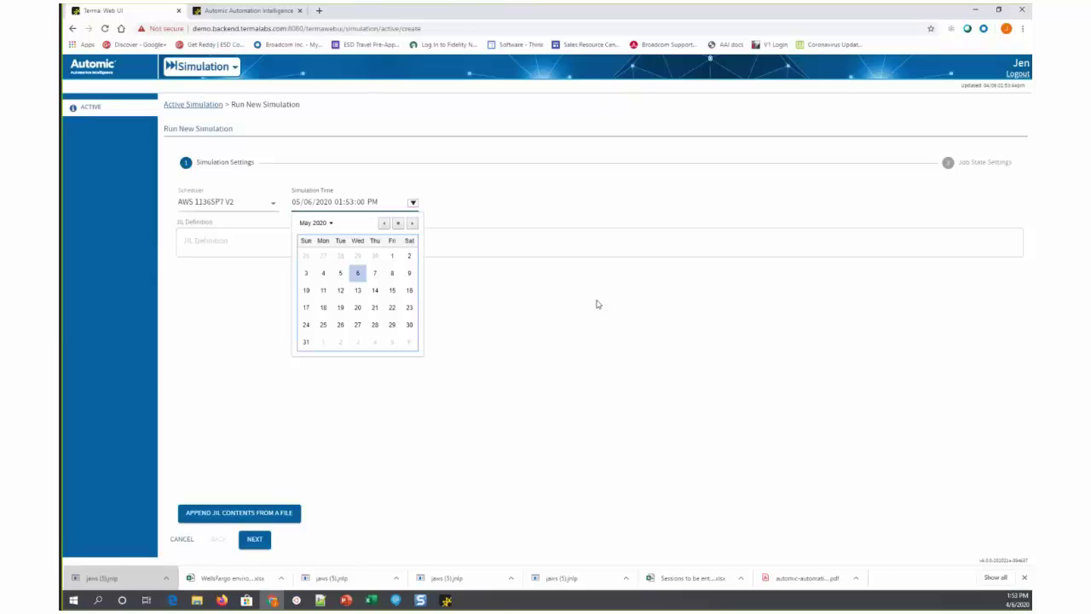
pyautogui.click(384, 223)
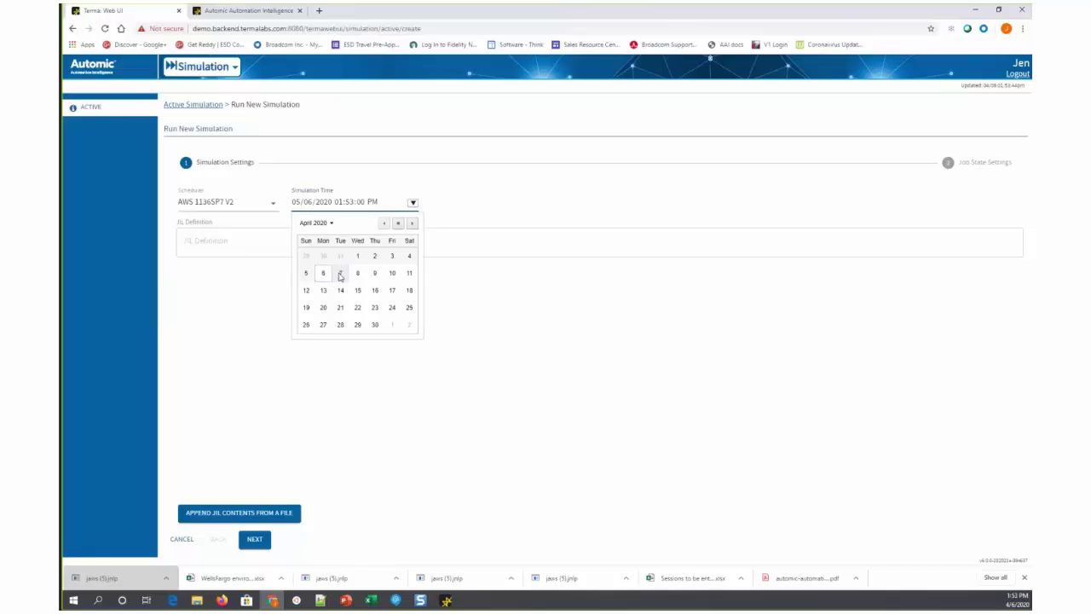
pyautogui.click(339, 273)
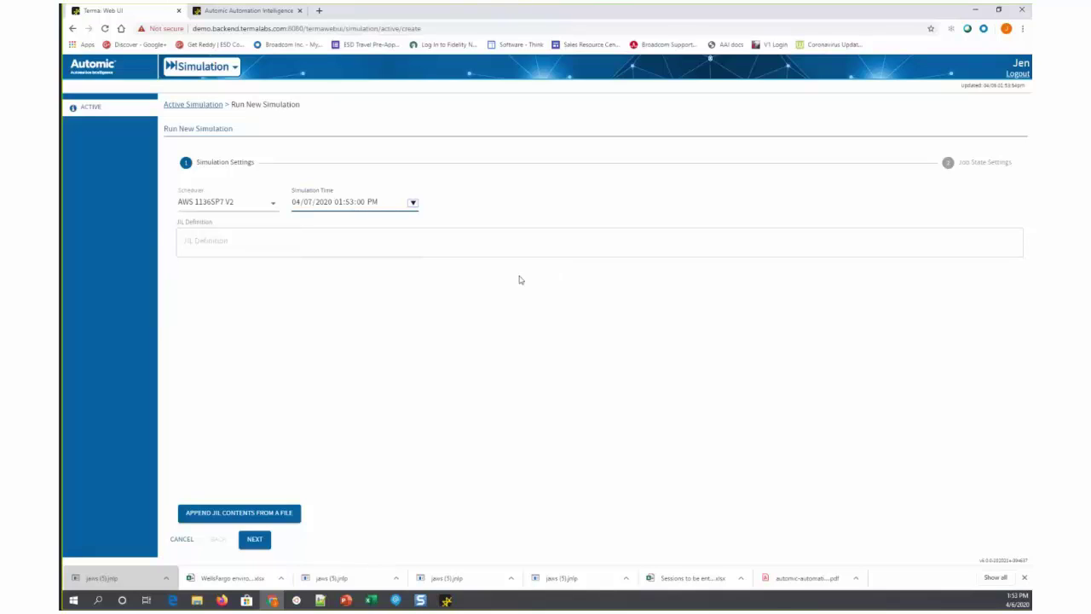
pyautogui.click(475, 249)
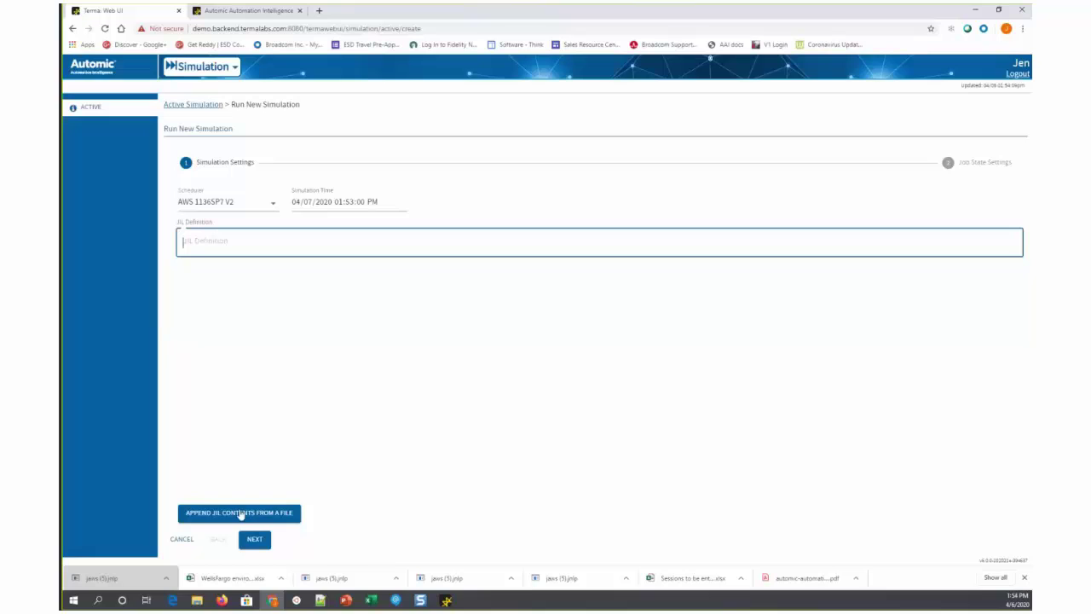
# Step: Append new_jobs.jil to the JIL Definition, adding box mkt_price_LA and updating mkt_price_NY_004
pyautogui.click(278, 513)
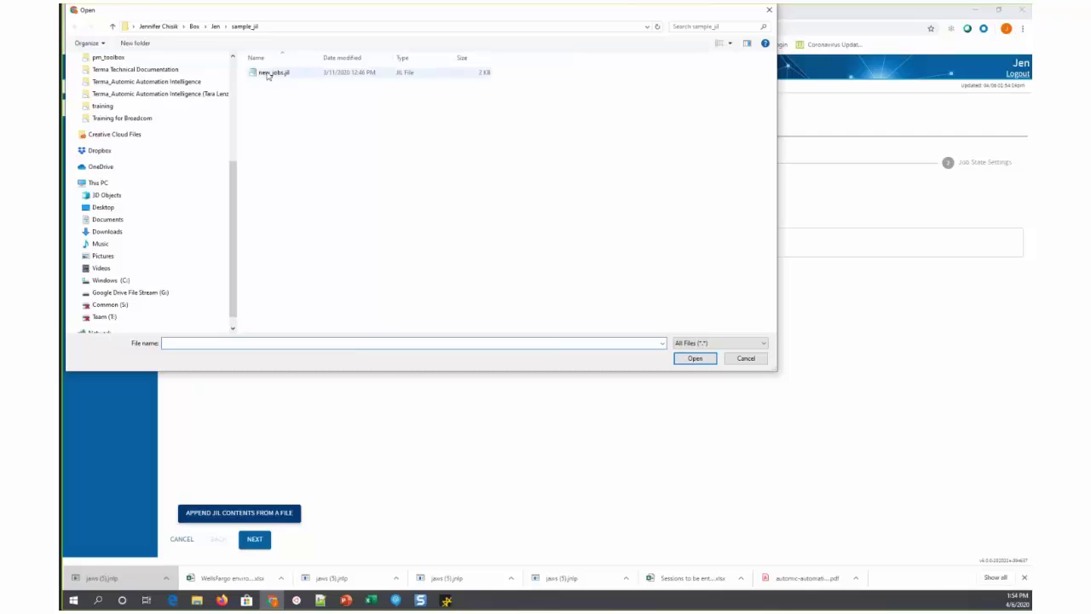
pyautogui.click(268, 75)
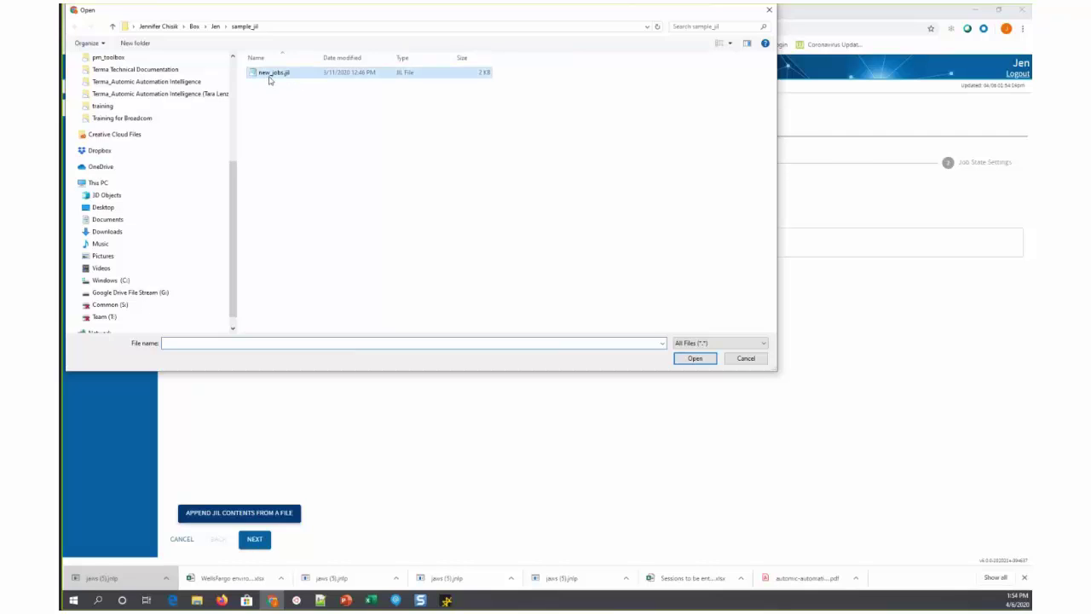
pyautogui.click(696, 359)
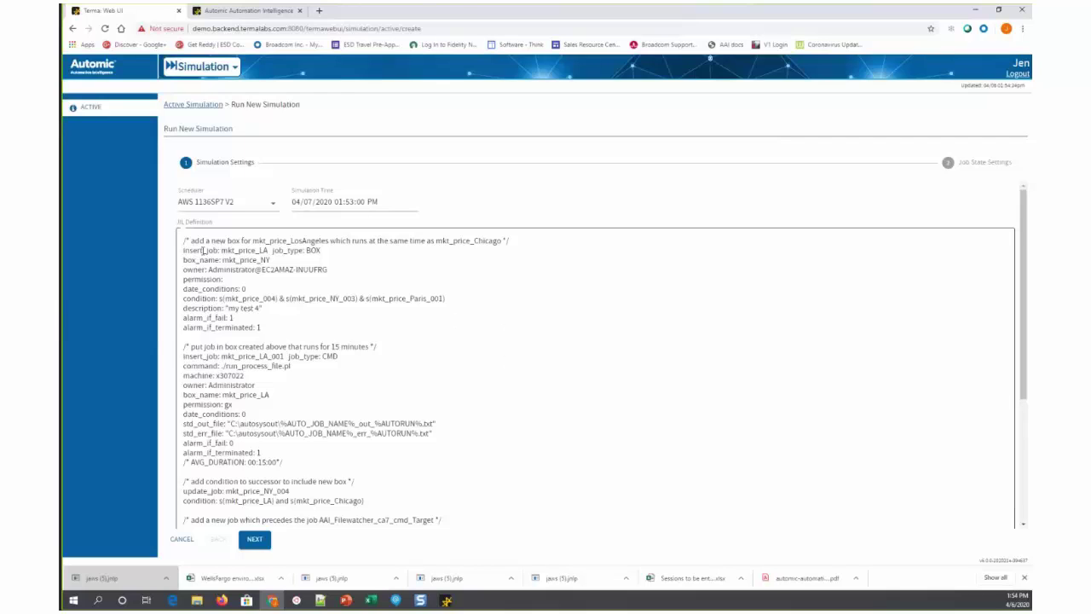
pyautogui.click(245, 250)
pyautogui.scroll(5, 356, 268)
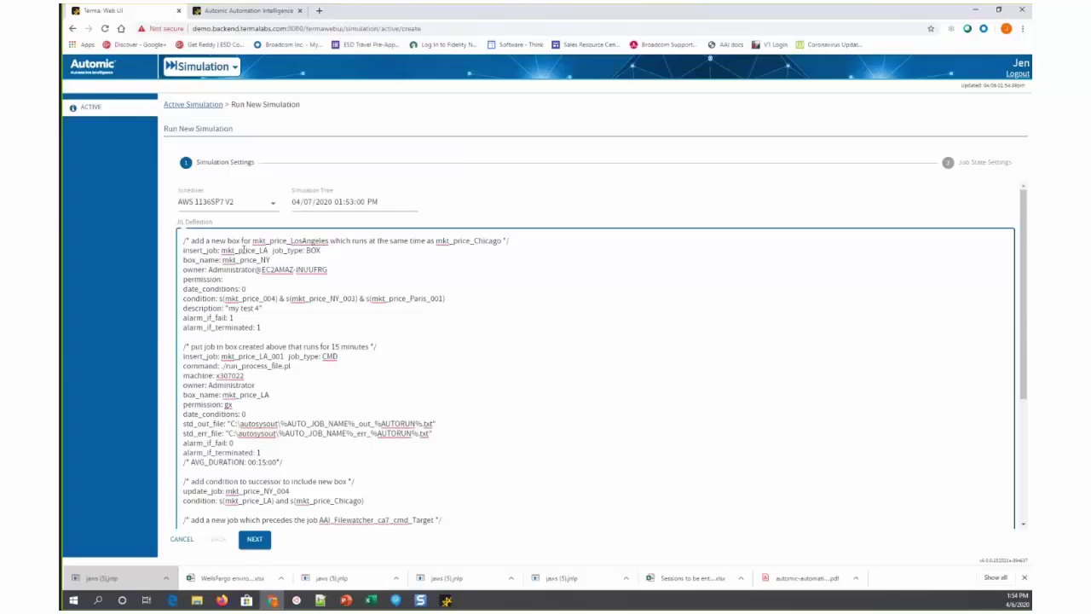
pyautogui.doubleClick(245, 250)
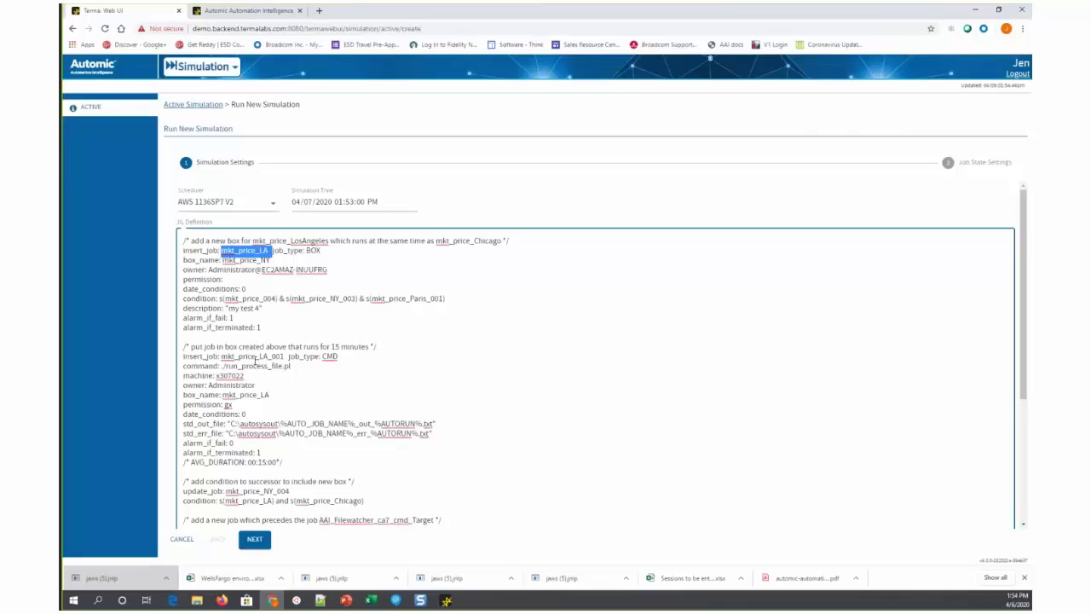
pyautogui.doubleClick(240, 357)
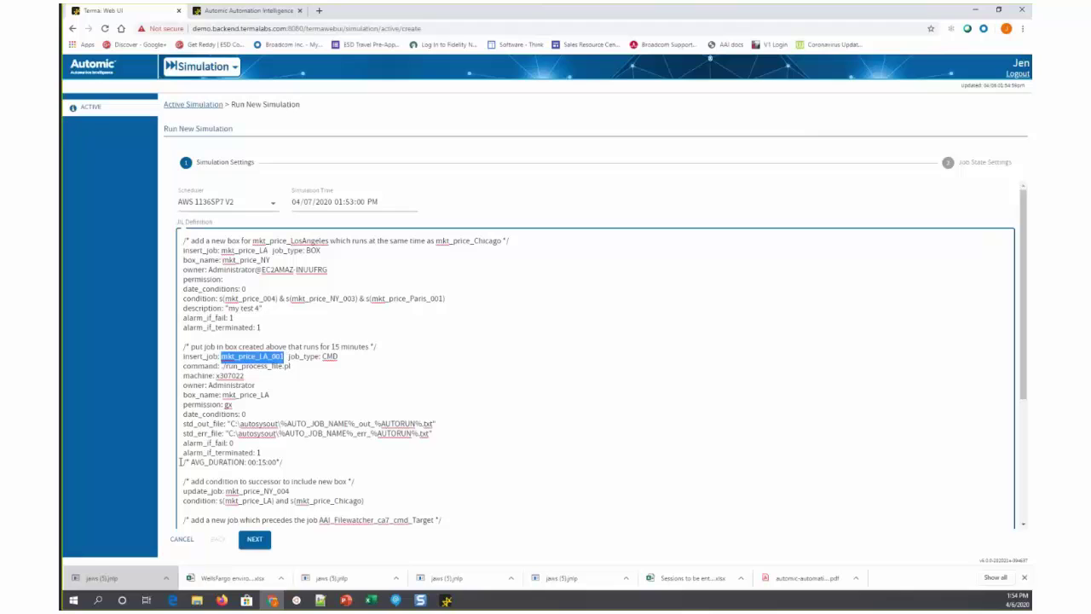
pyautogui.click(202, 461)
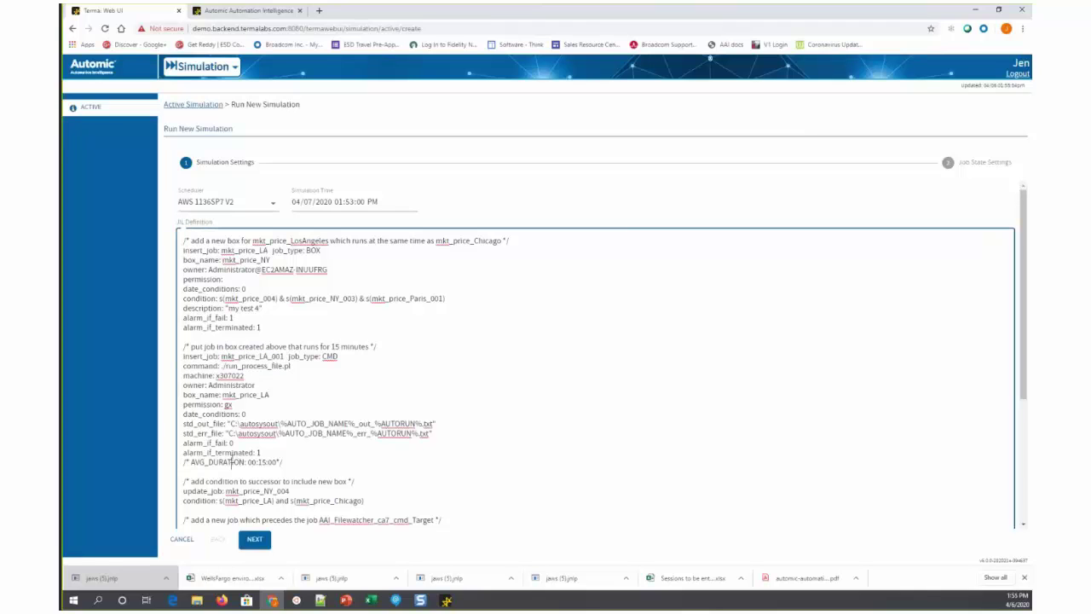
pyautogui.doubleClick(241, 462)
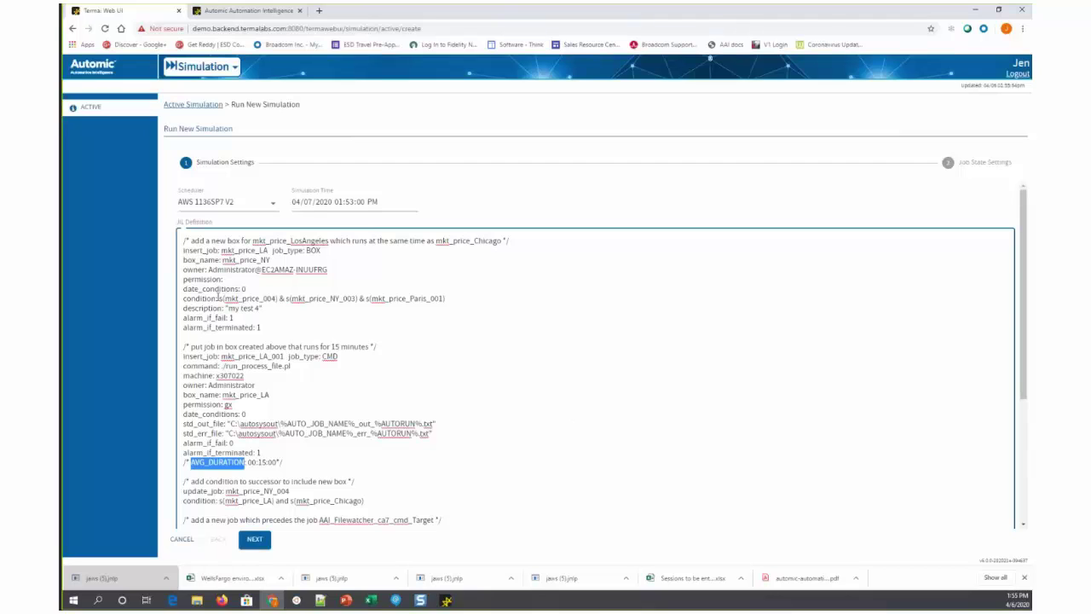
pyautogui.moveTo(219, 298); pyautogui.dragTo(464, 299)
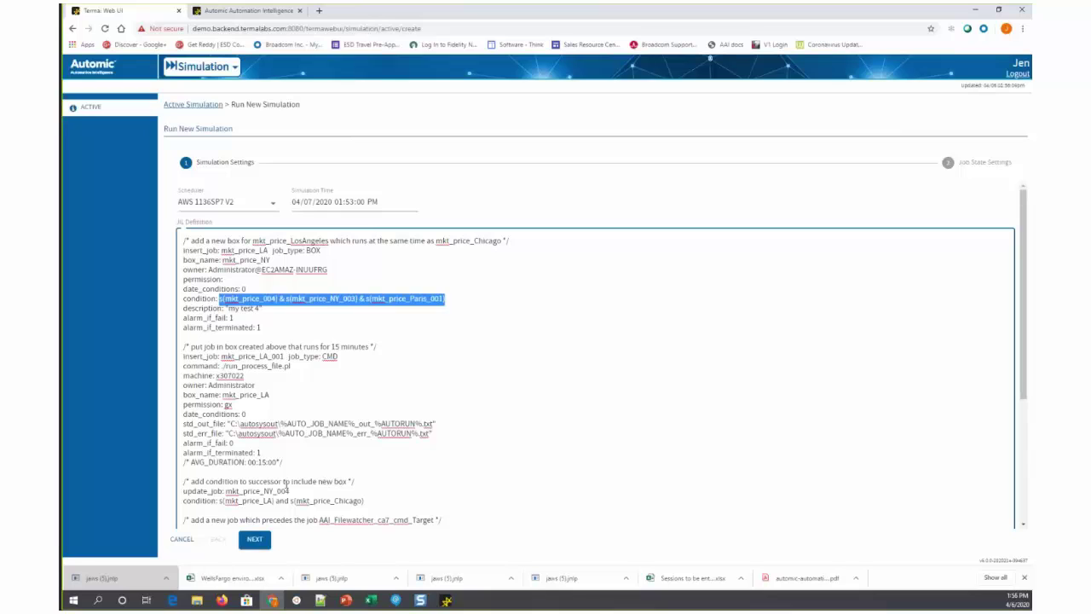
pyautogui.doubleClick(210, 490)
pyautogui.click(200, 501)
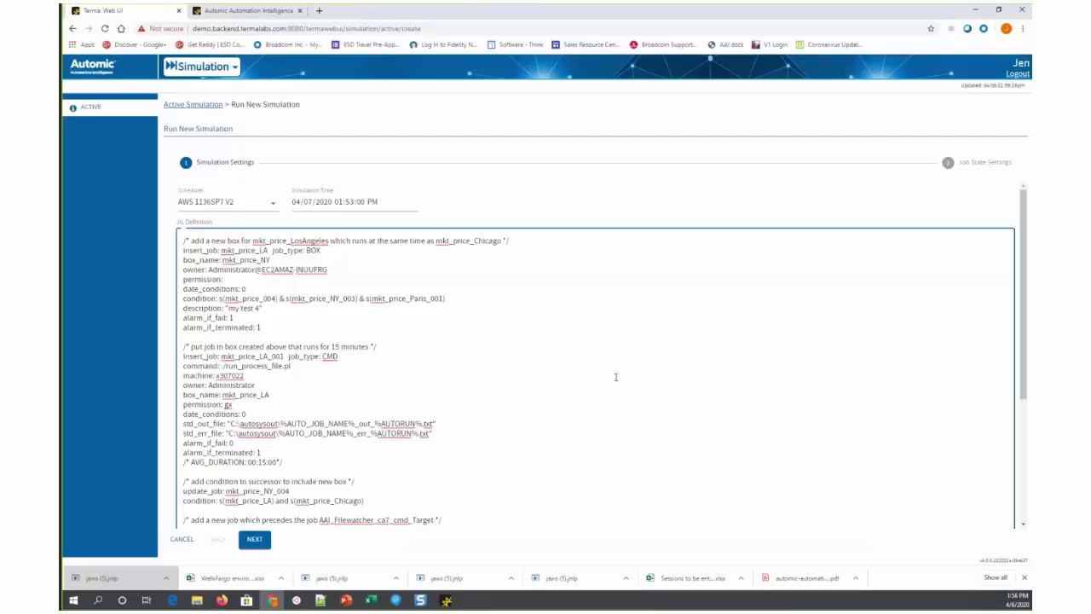
pyautogui.scroll(-1, 518, 333)
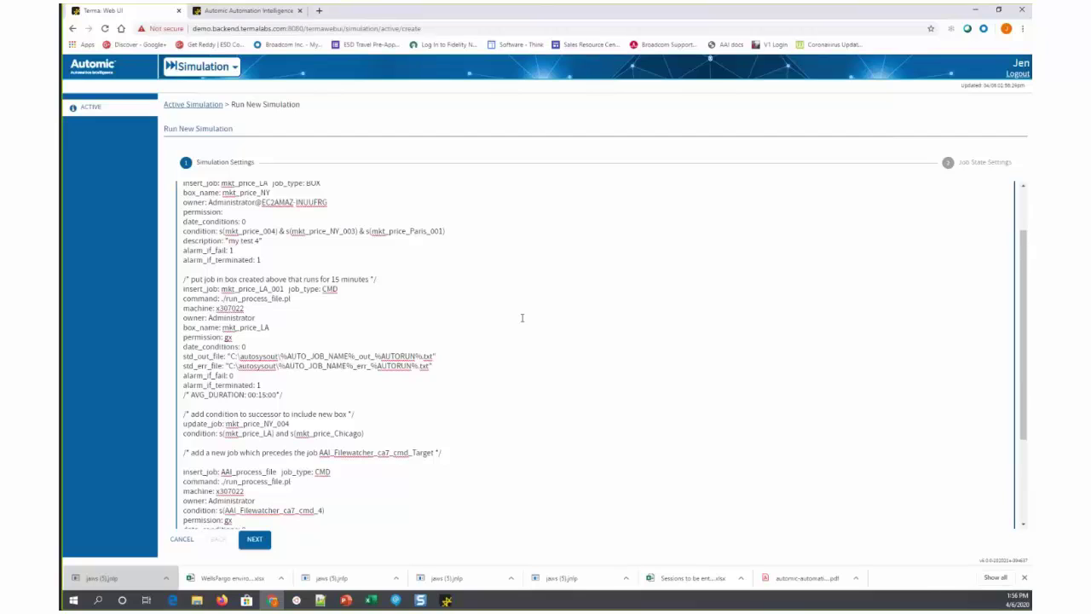
pyautogui.scroll(1, 530, 325)
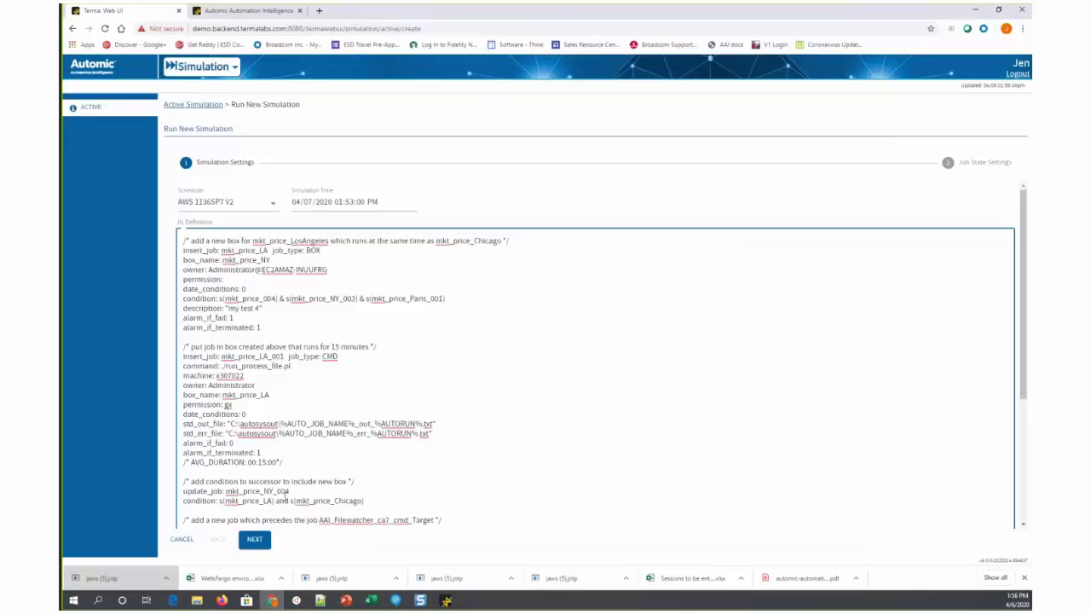
# Step: Advance to Job State Settings and add a global rule turning Failure into Success
pyautogui.click(255, 538)
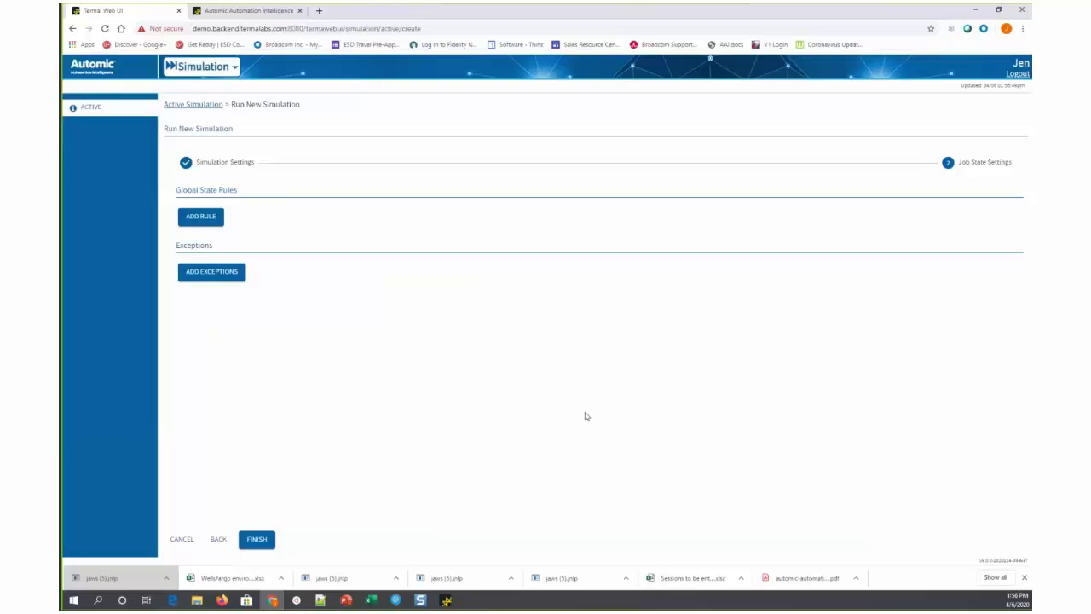
pyautogui.click(209, 218)
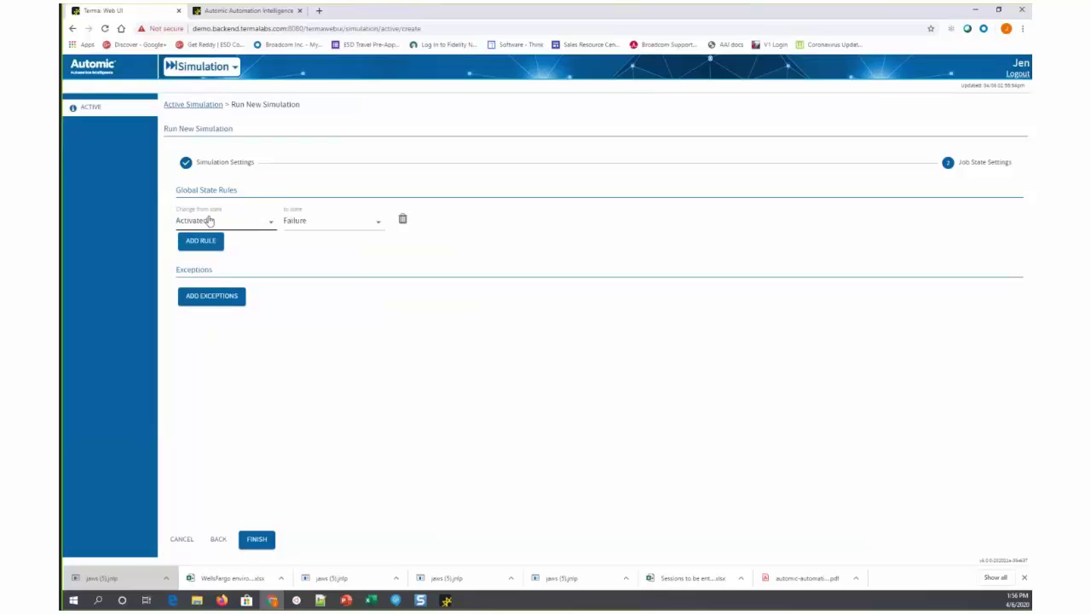
pyautogui.click(271, 223)
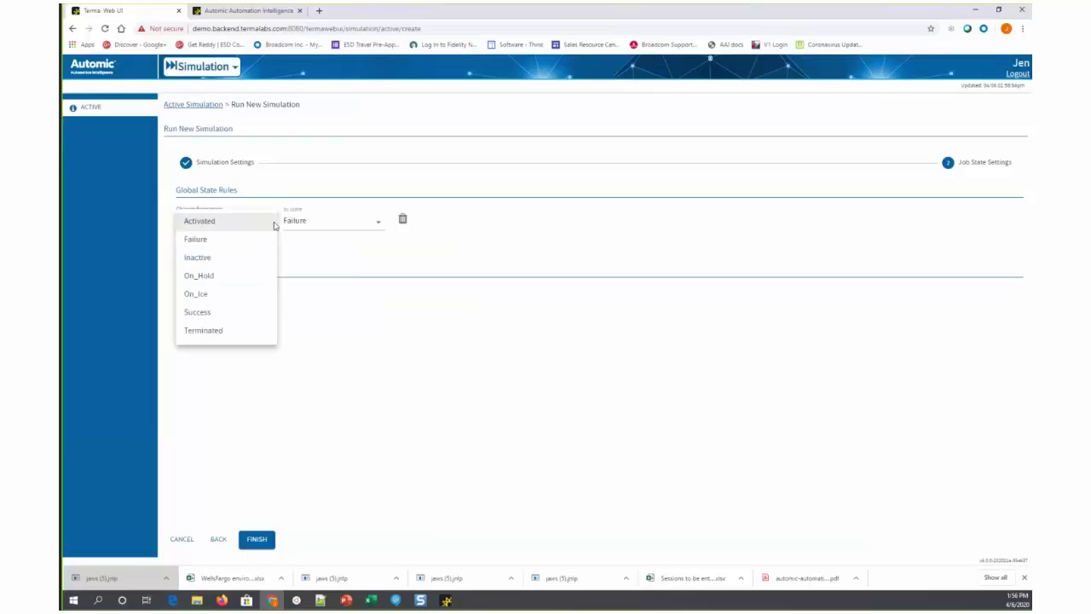
pyautogui.click(205, 241)
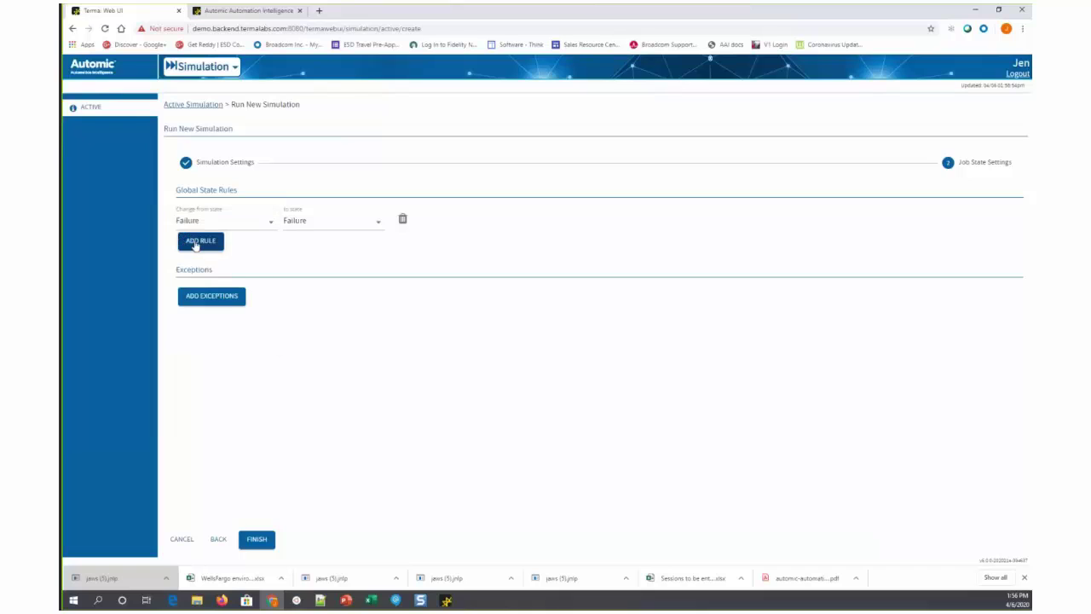
pyautogui.click(314, 222)
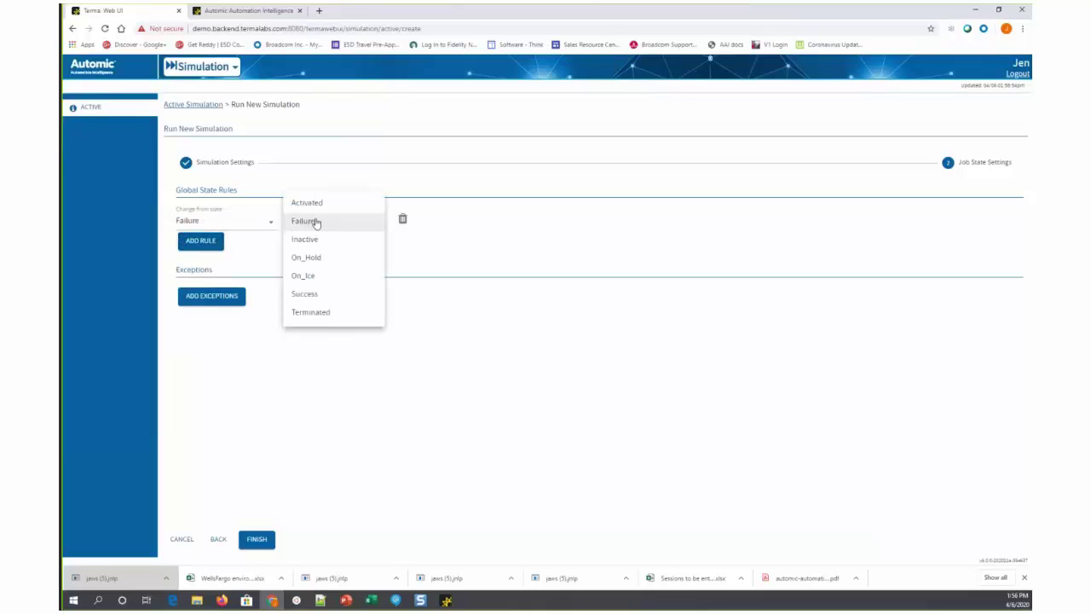
pyautogui.click(309, 296)
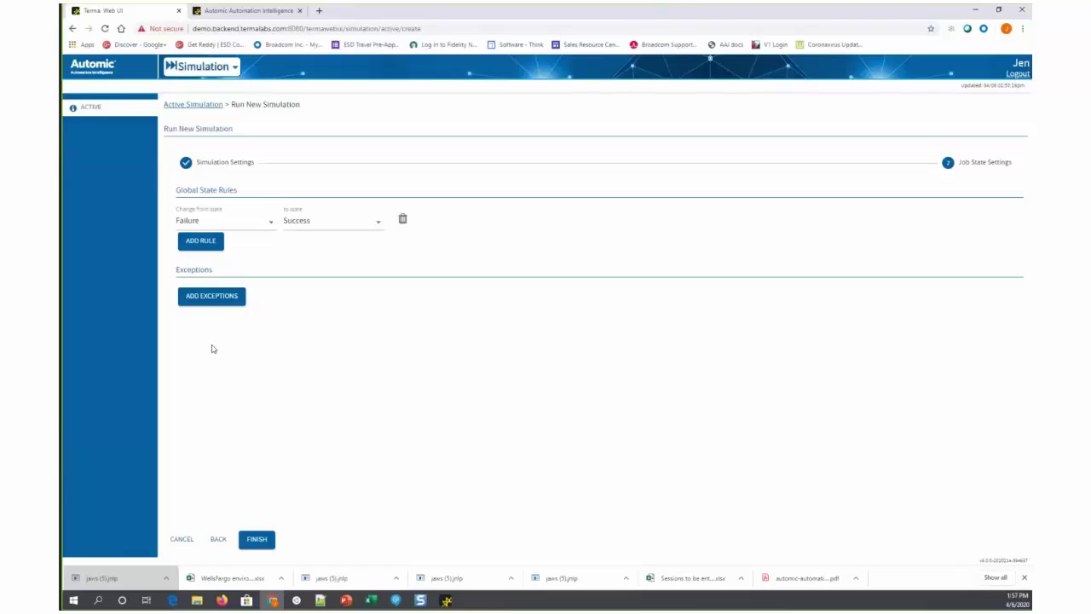
# Step: Submit the simulation, acknowledge the confirmation, and highlight its 31-second elapsed time
pyautogui.click(262, 542)
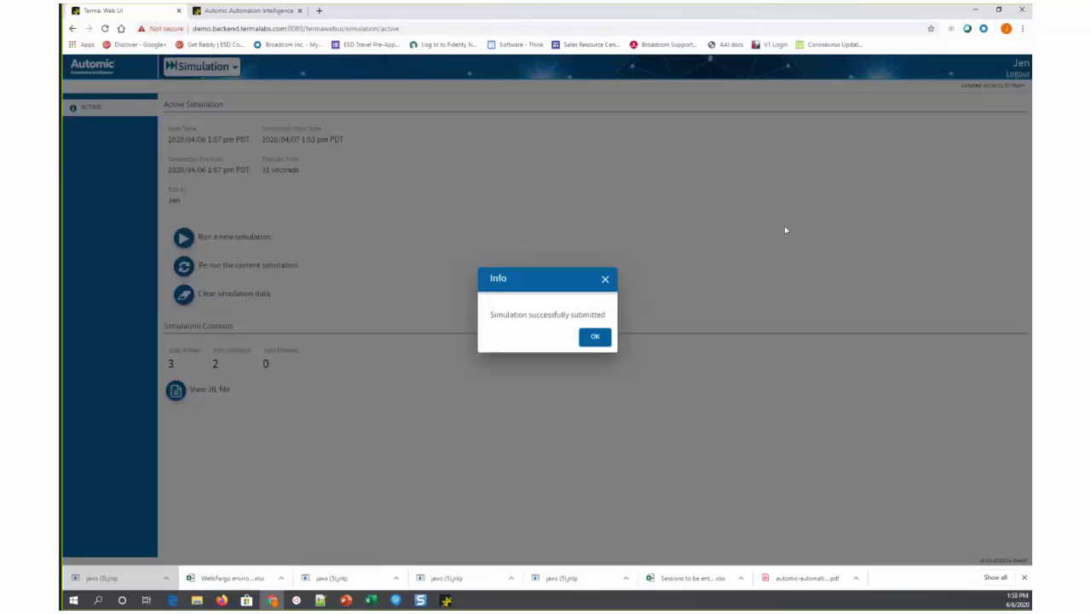
pyautogui.click(594, 338)
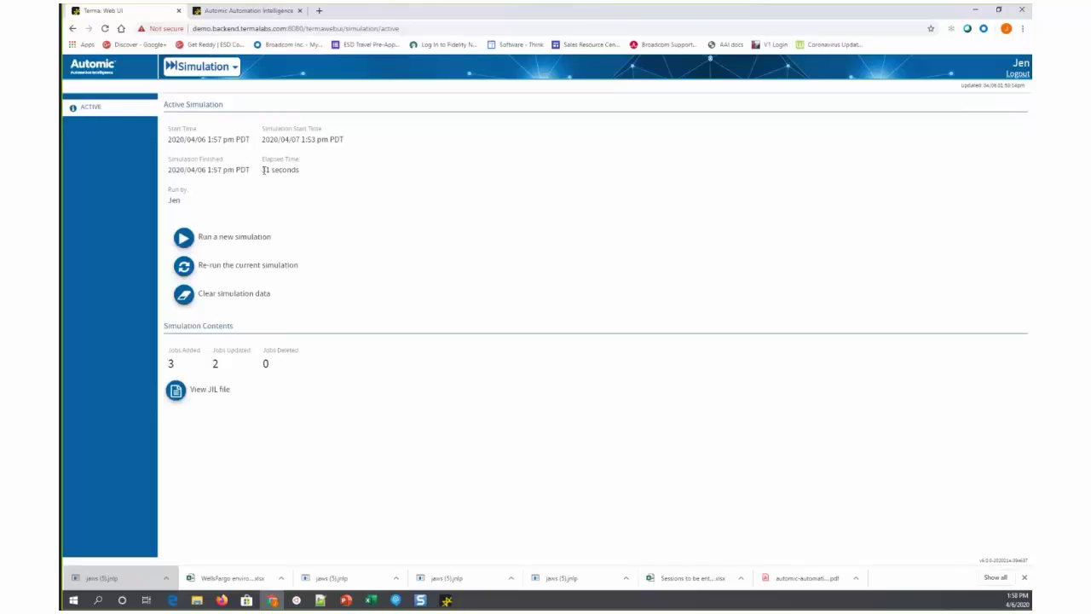
pyautogui.moveTo(261, 169); pyautogui.dragTo(298, 168)
pyautogui.click(320, 169)
# Step: Back in the desktop client, open the Gantt chart of the in-progress Market Pricing run from Monitoring
pyautogui.click(446, 601)
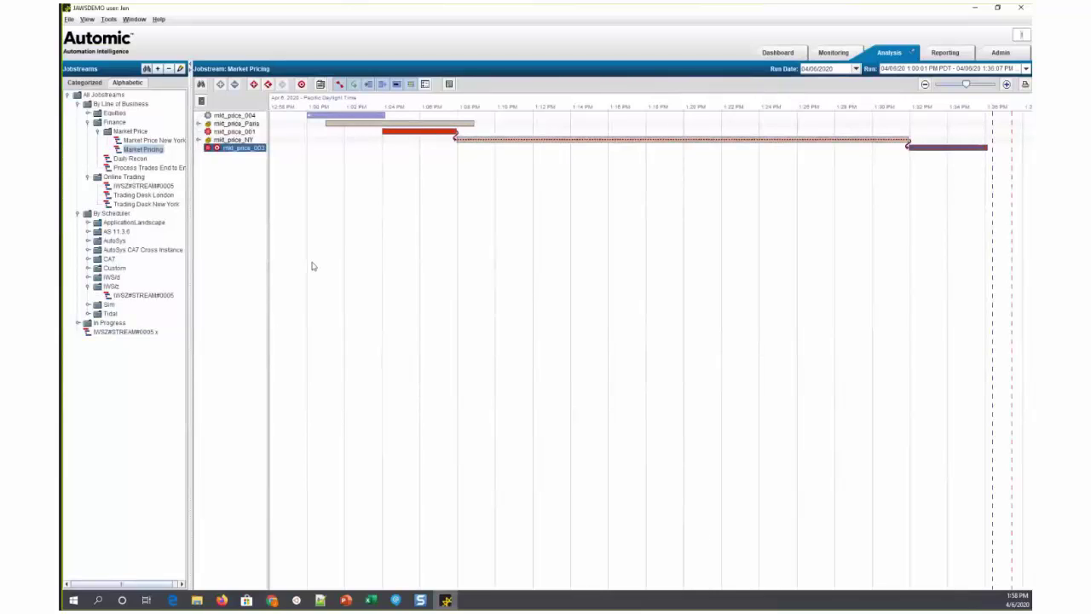
pyautogui.moveTo(267, 253); pyautogui.dragTo(309, 260)
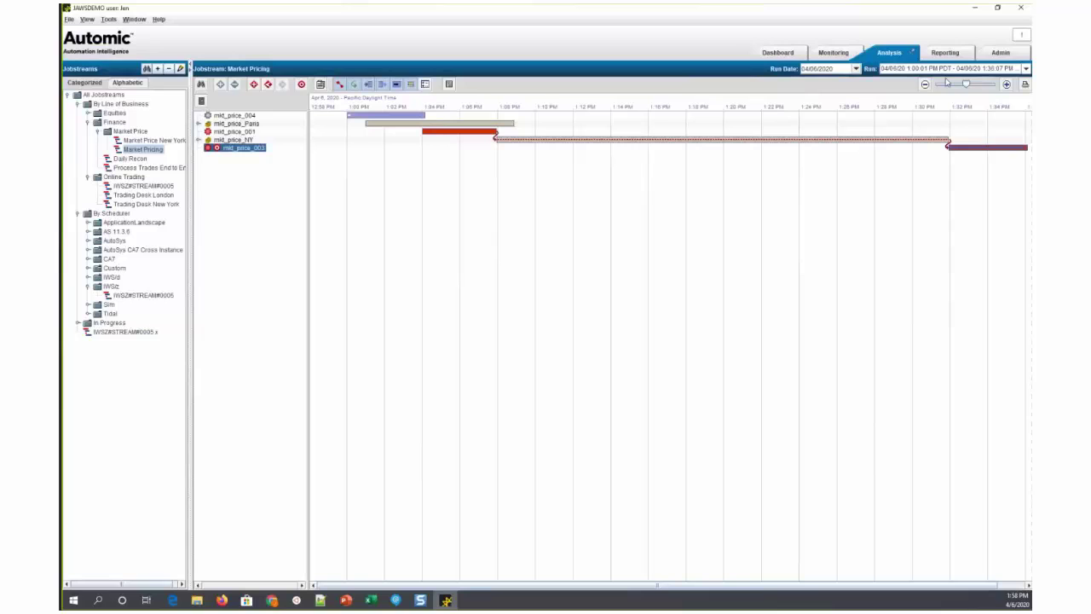
pyautogui.click(833, 53)
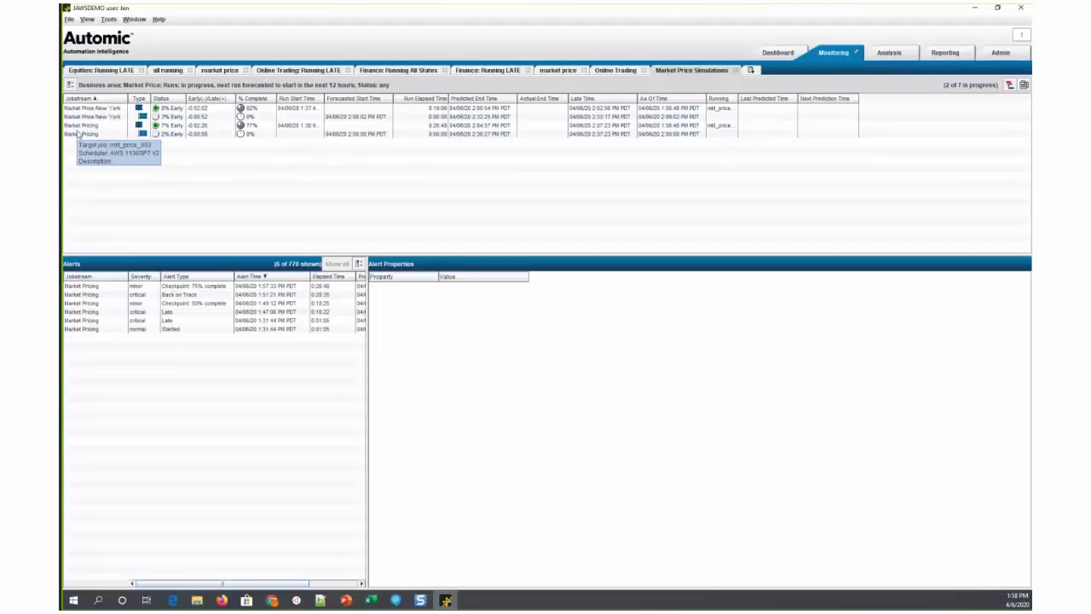
pyautogui.click(88, 126)
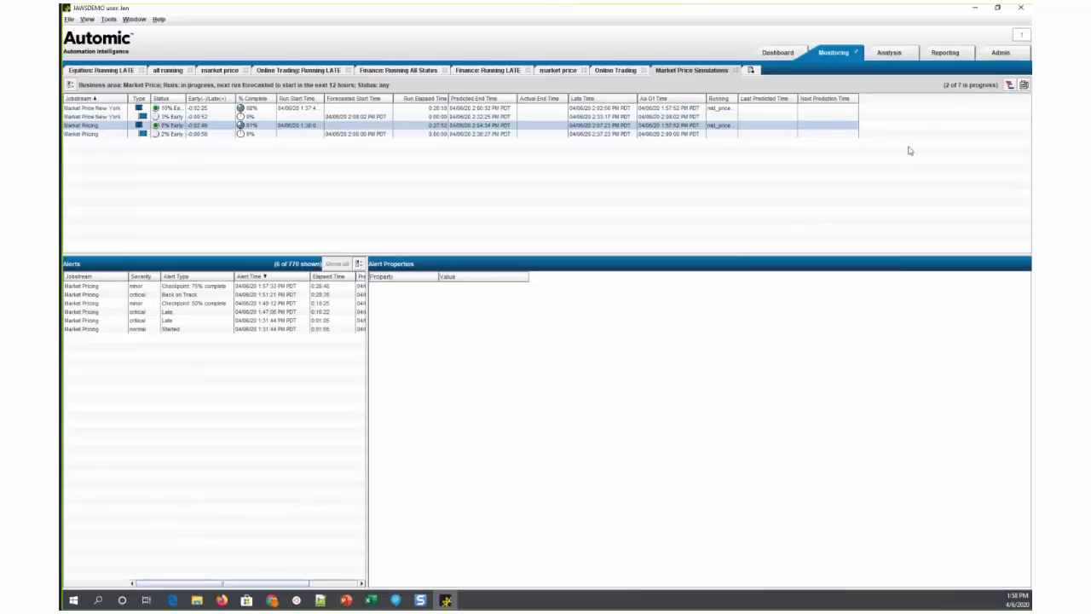
pyautogui.click(1013, 90)
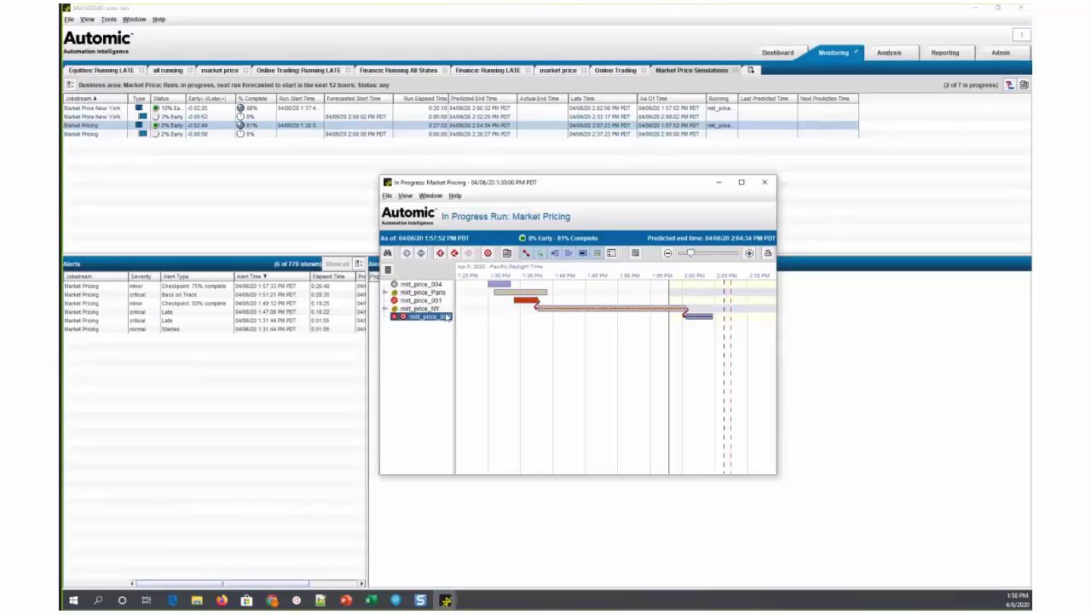
# Step: Expand mkt_price_NY in the in-progress chart and widen the job tree to show full names
pyautogui.click(385, 310)
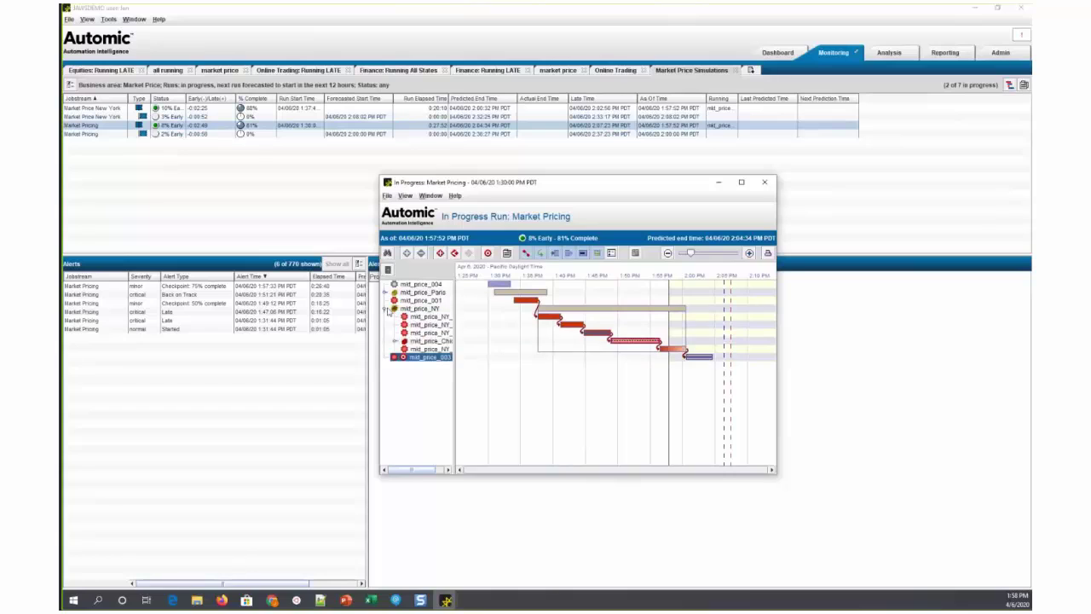
pyautogui.click(677, 351)
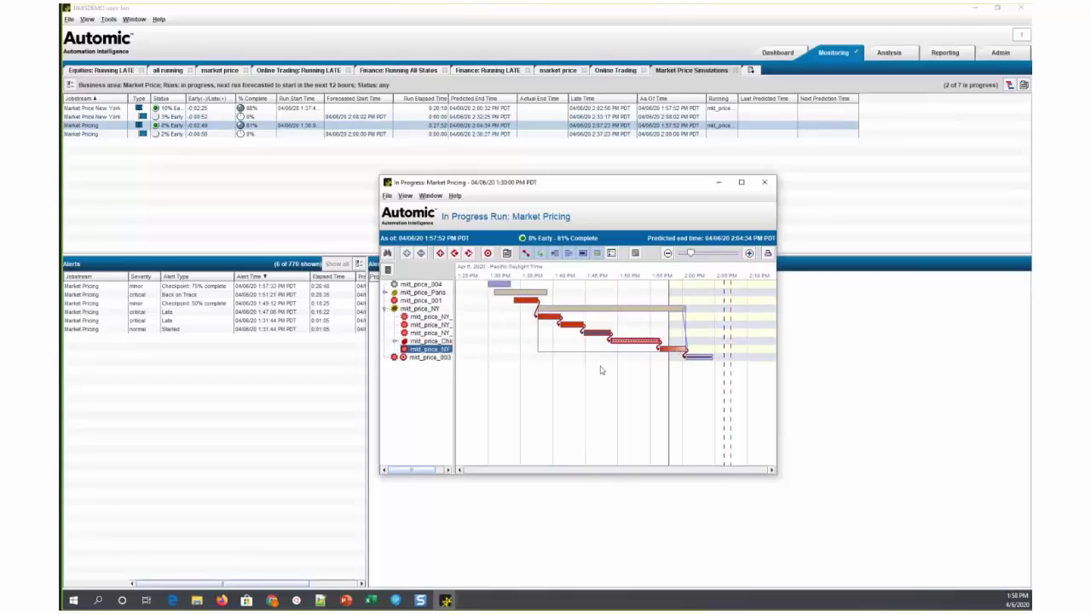
pyautogui.moveTo(454, 389); pyautogui.dragTo(489, 388)
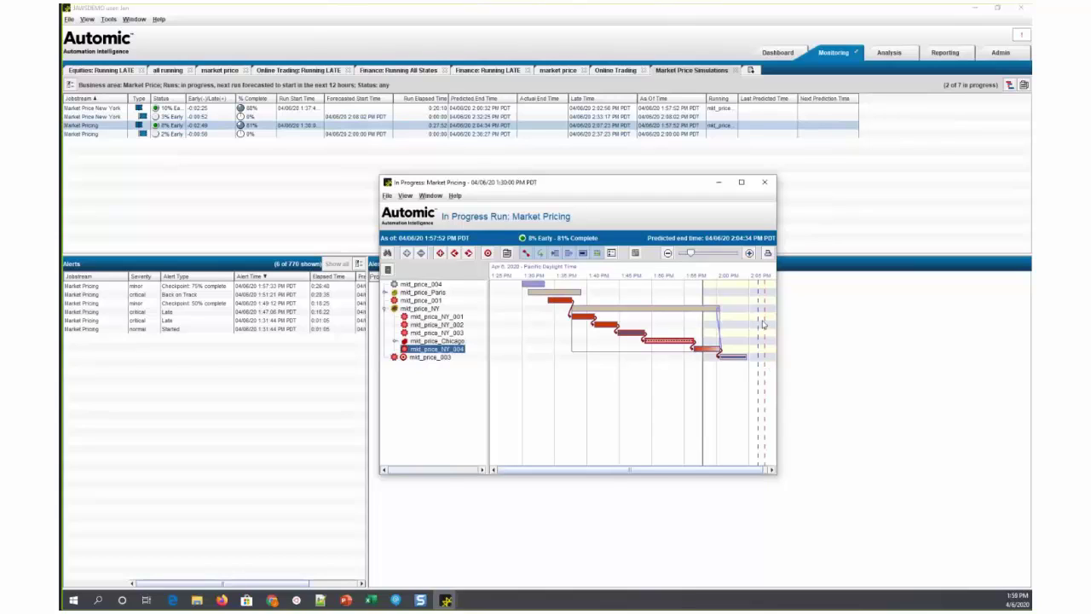
# Step: Close the chart, select the forecasted Market Pricing run and open the Market Price Simulations run filter
pyautogui.click(764, 182)
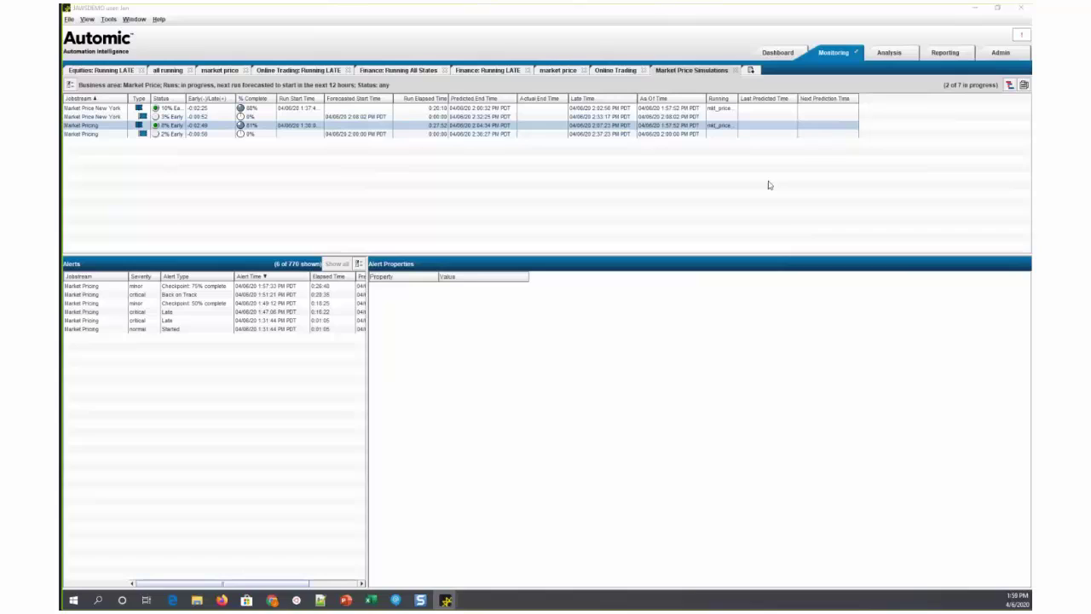
pyautogui.click(179, 135)
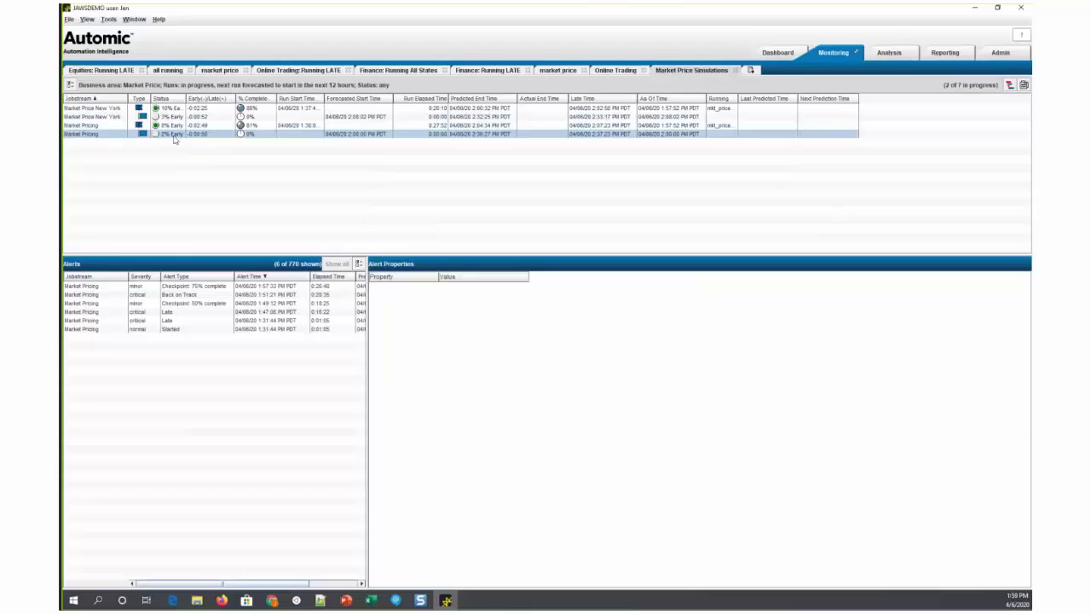
pyautogui.click(71, 85)
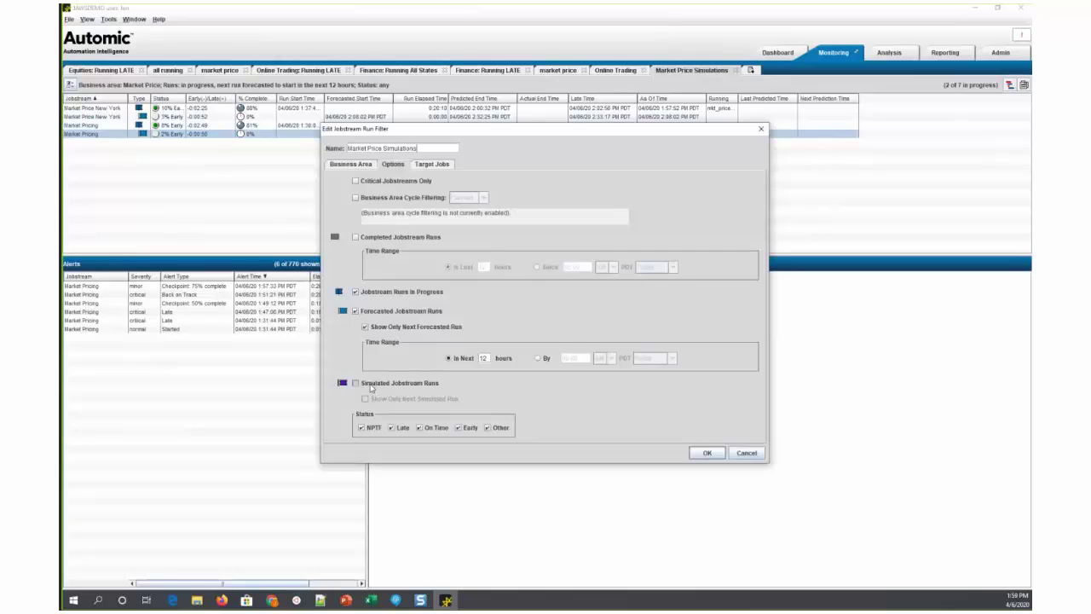
# Step: Filter the list to include only the next simulated jobstream runs, then select the 16% Late Market Pricing run
pyautogui.click(371, 386)
pyautogui.click(413, 399)
pyautogui.click(707, 455)
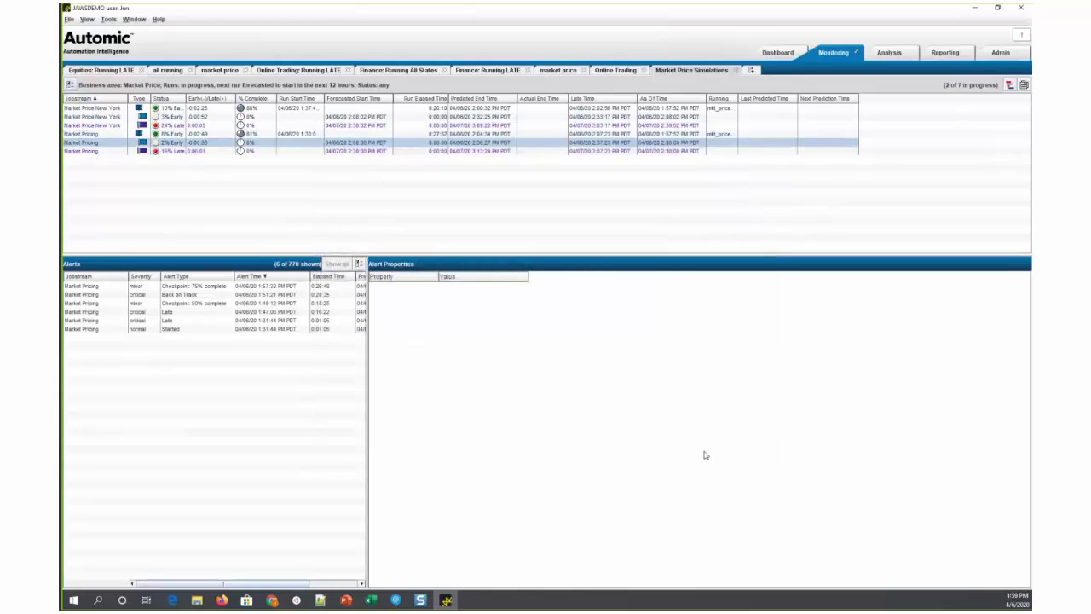
pyautogui.click(90, 151)
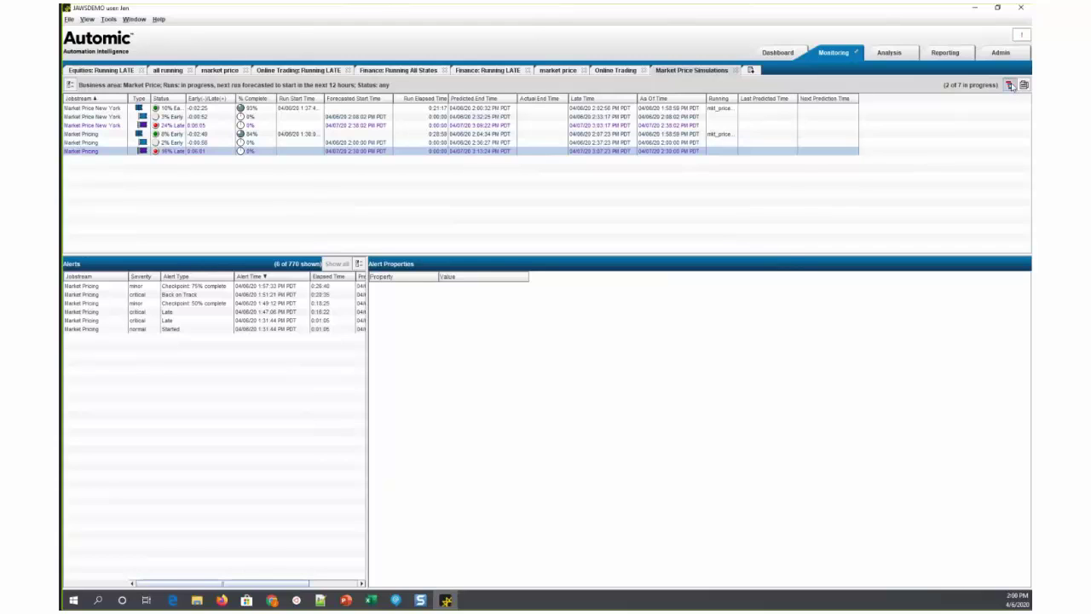
# Step: Open the simulated and the 2% Early forecasted Market Pricing run charts, then minimize the main window
pyautogui.click(1010, 85)
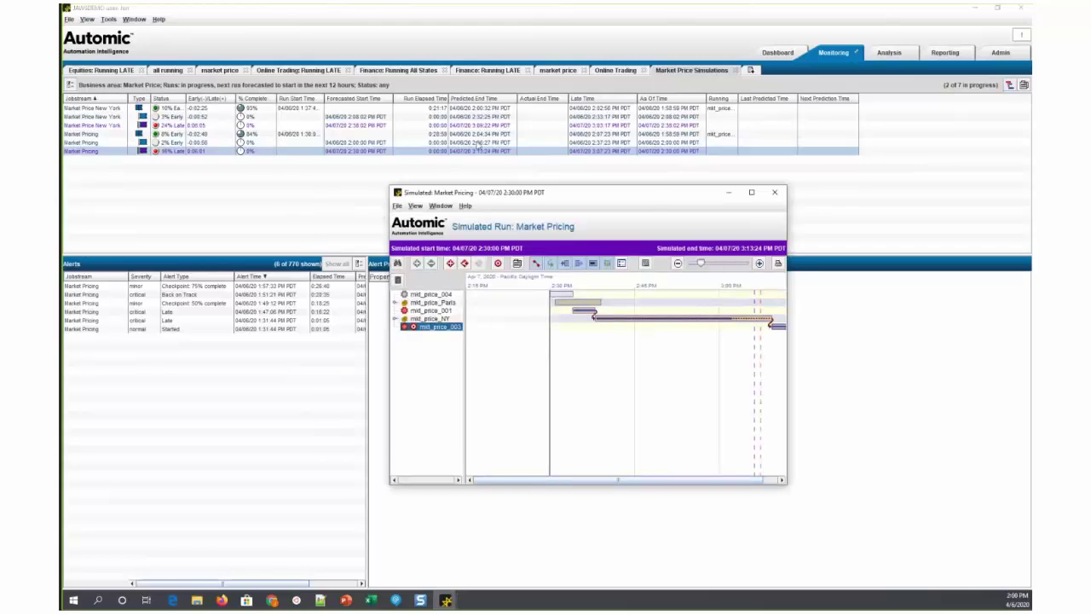
pyautogui.click(101, 143)
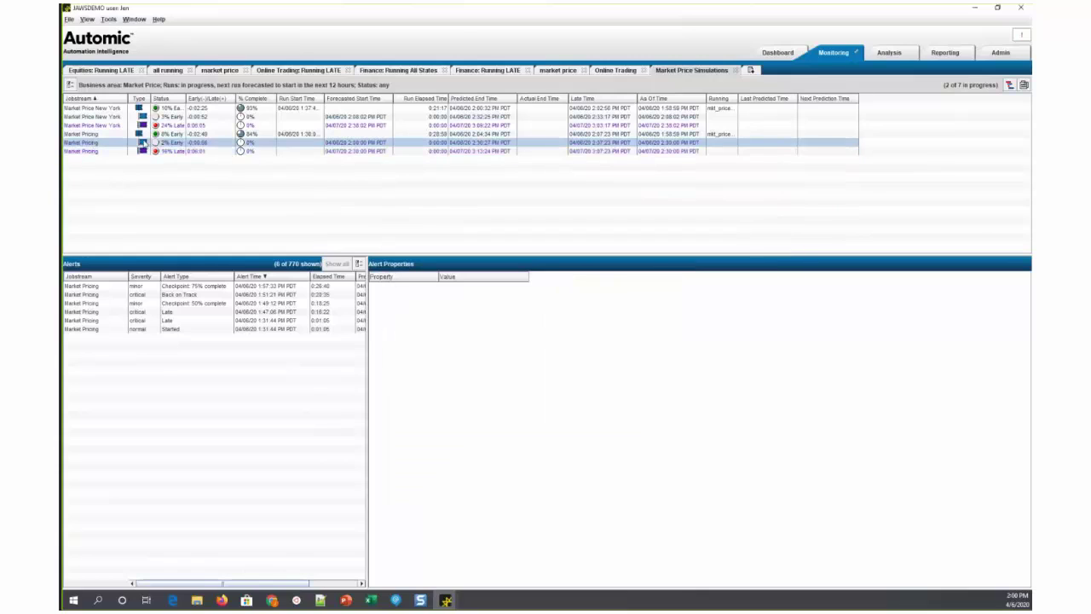
pyautogui.click(1010, 85)
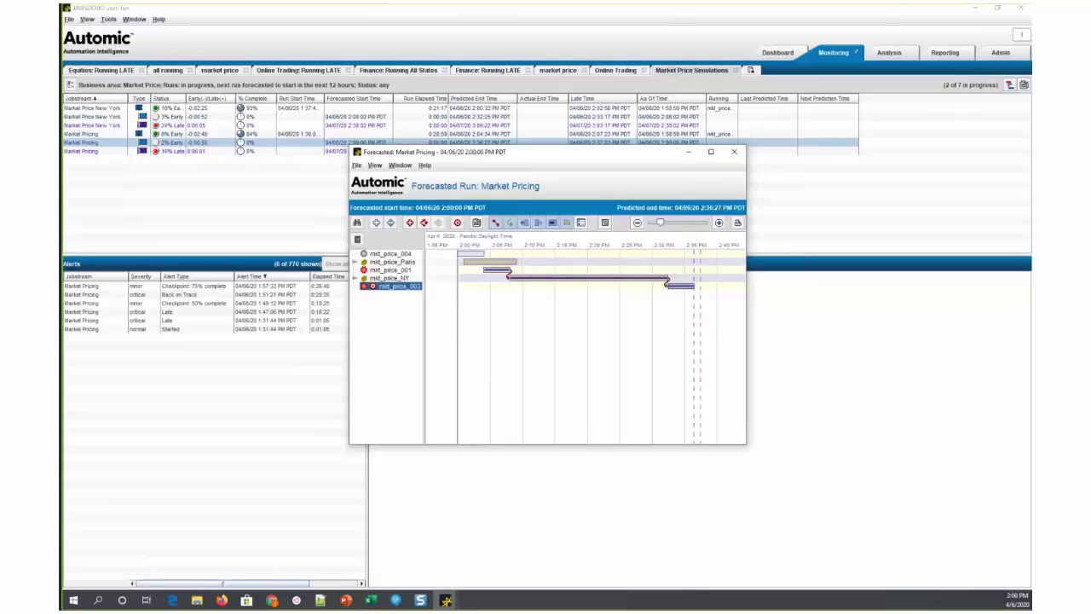
pyautogui.click(977, 11)
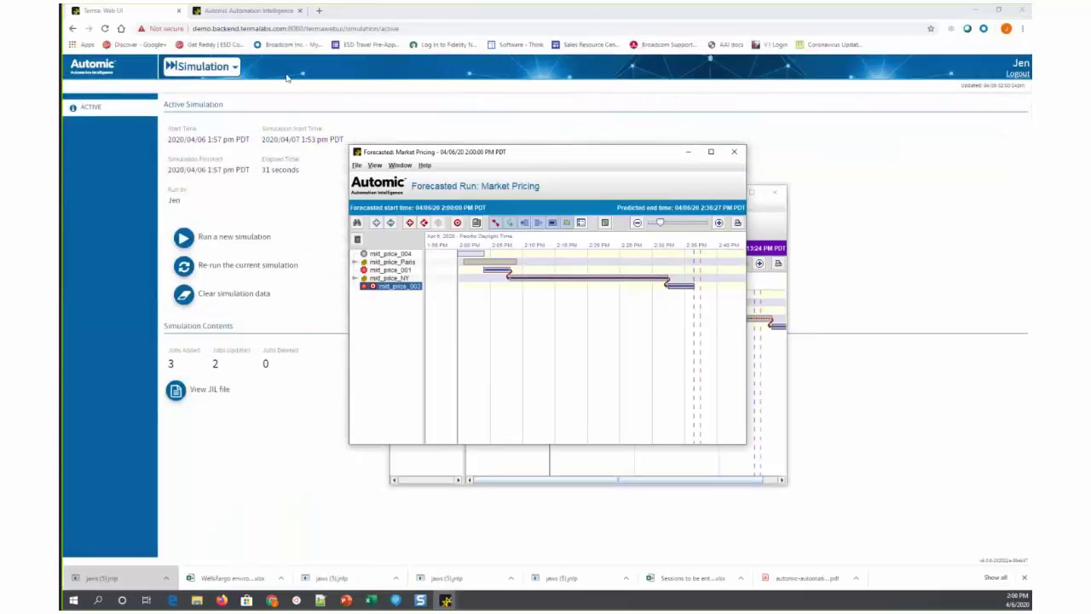
# Step: Place the forecasted chart top left and the simulated chart top right, enlarging both to show 3:15 PM
pyautogui.moveTo(528, 152); pyautogui.dragTo(249, 74)
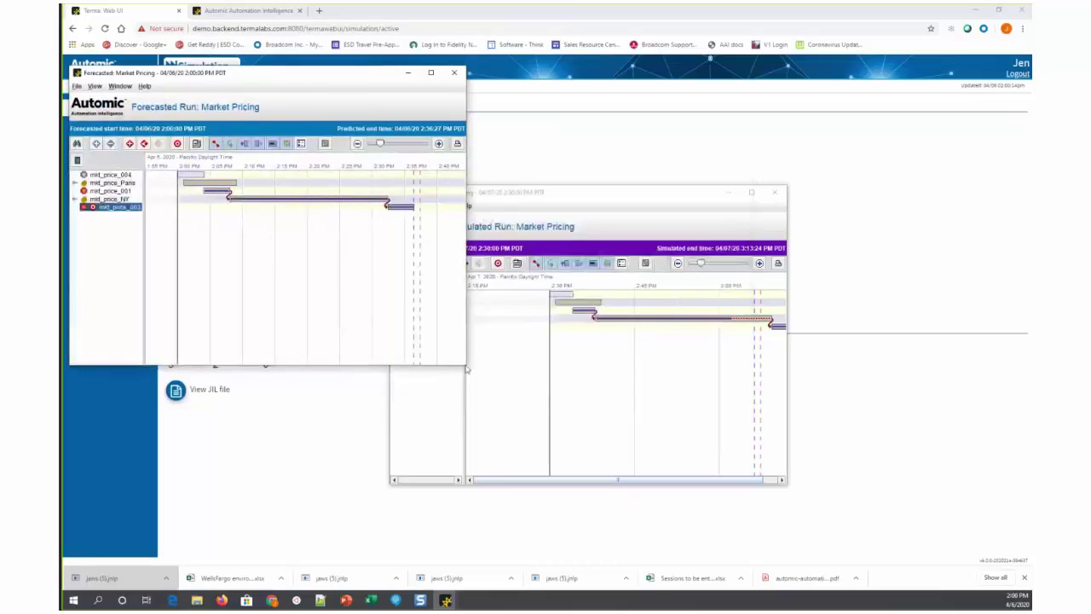
pyautogui.moveTo(467, 368); pyautogui.dragTo(499, 490)
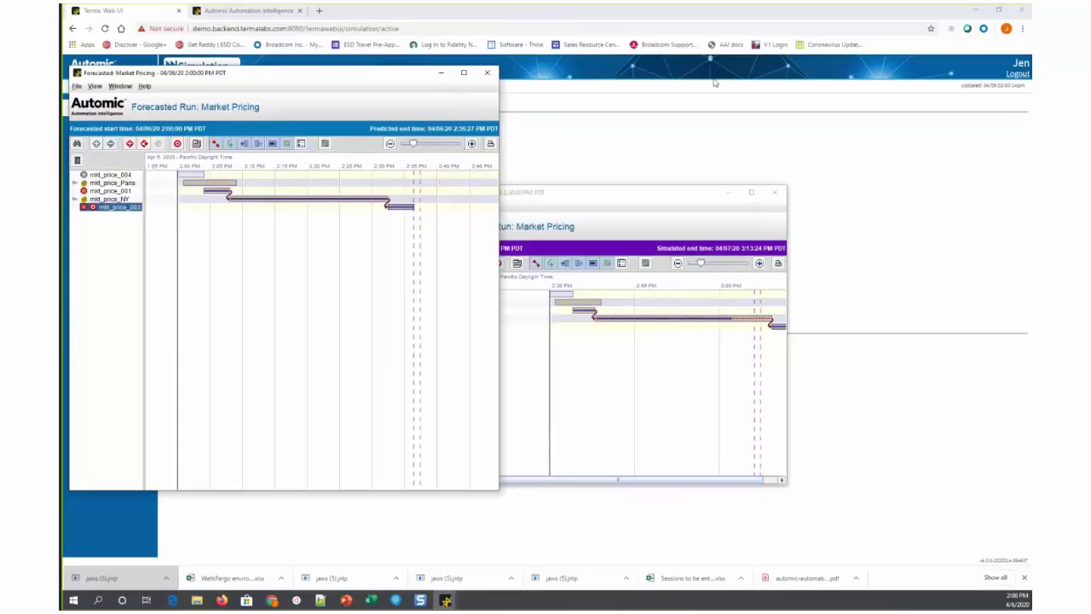
pyautogui.moveTo(715, 82); pyautogui.dragTo(717, 80)
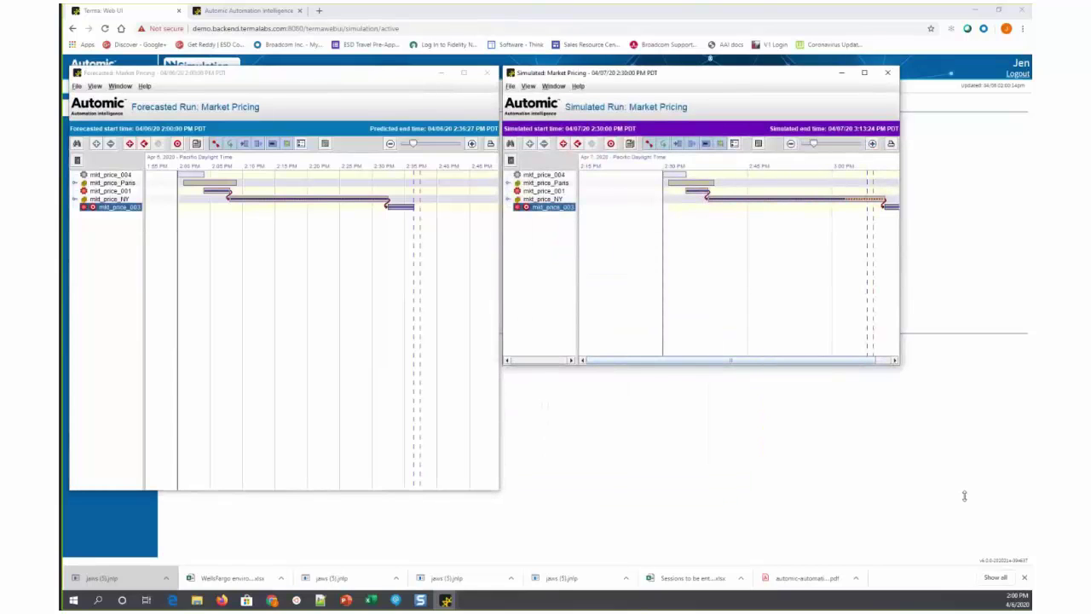
pyautogui.moveTo(965, 497); pyautogui.dragTo(964, 494)
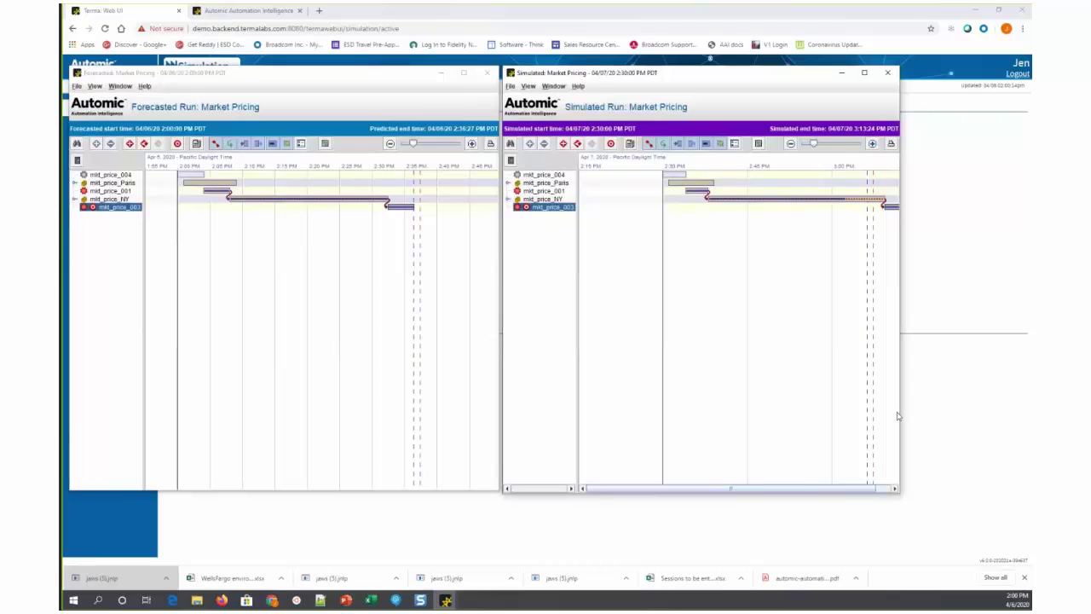
pyautogui.moveTo(897, 416); pyautogui.dragTo(968, 408)
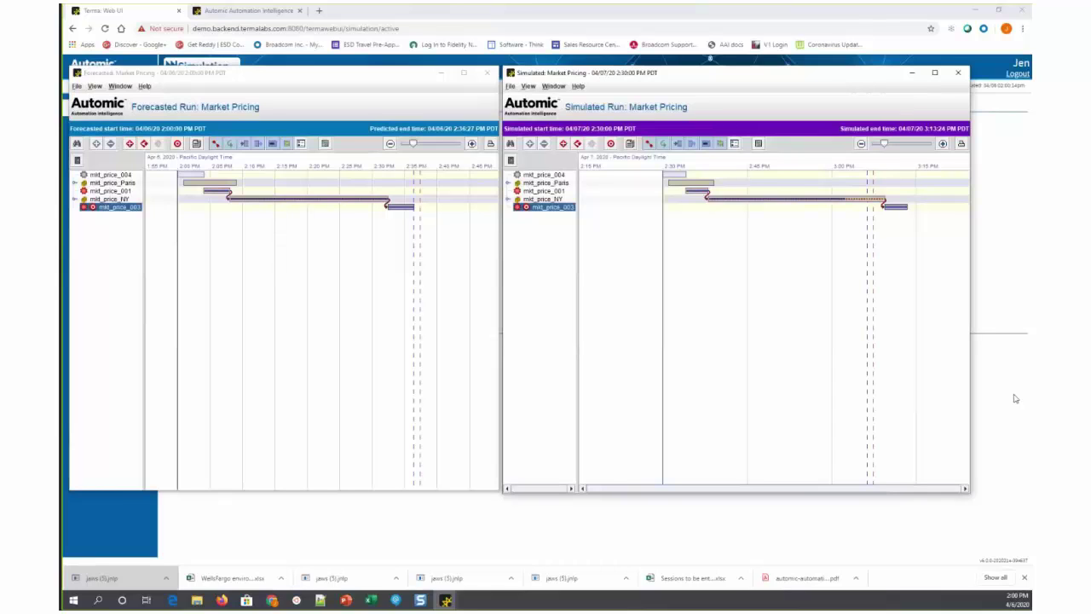
# Step: Expand mkt_price_NY in both charts, widen both job name columns, and expand SIM_mkt_price_LA to show SIM_mkt_price_LA_001
pyautogui.click(74, 199)
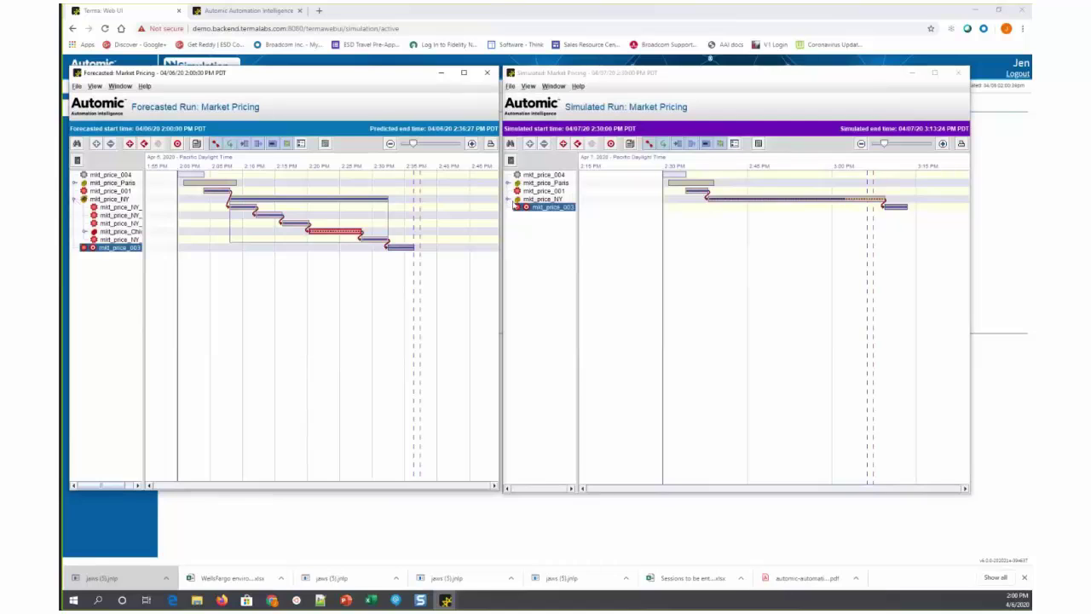
pyautogui.click(510, 201)
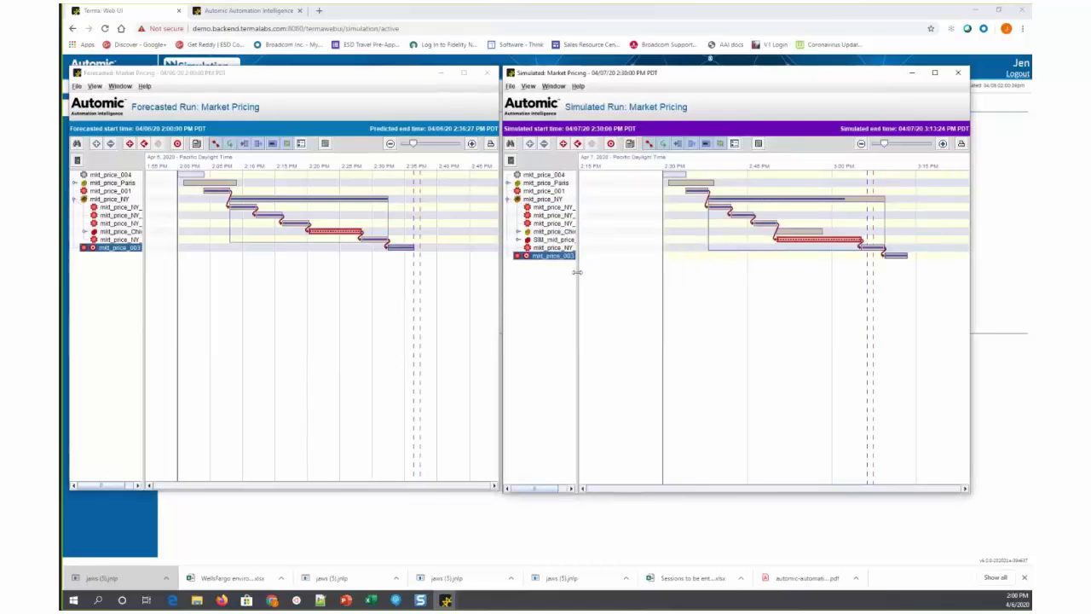
pyautogui.moveTo(578, 273); pyautogui.dragTo(614, 275)
pyautogui.click(577, 242)
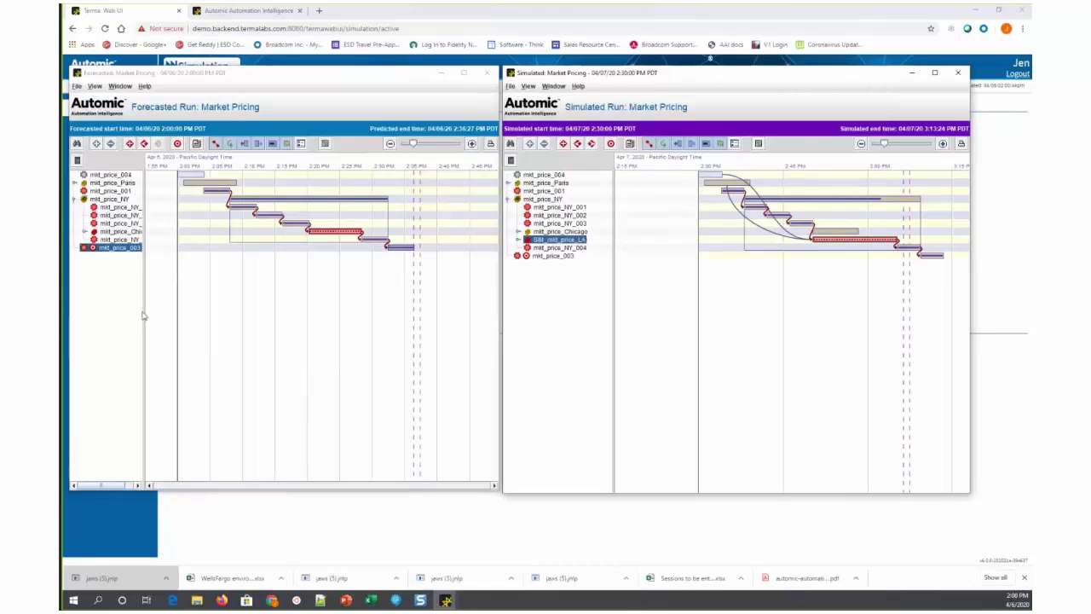
pyautogui.moveTo(144, 315); pyautogui.dragTo(171, 319)
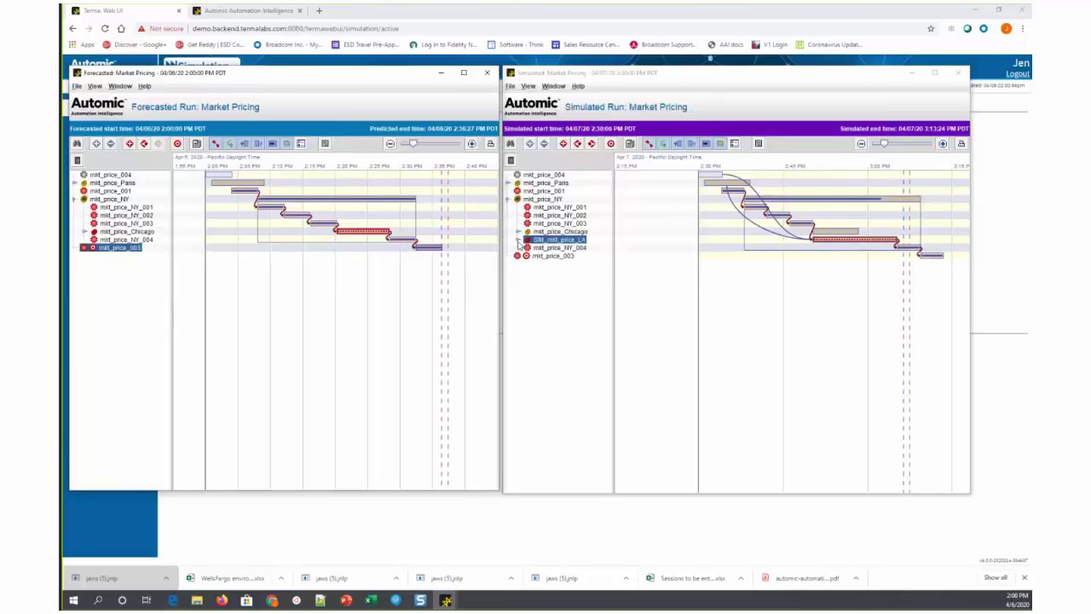
pyautogui.click(519, 242)
pyautogui.click(568, 249)
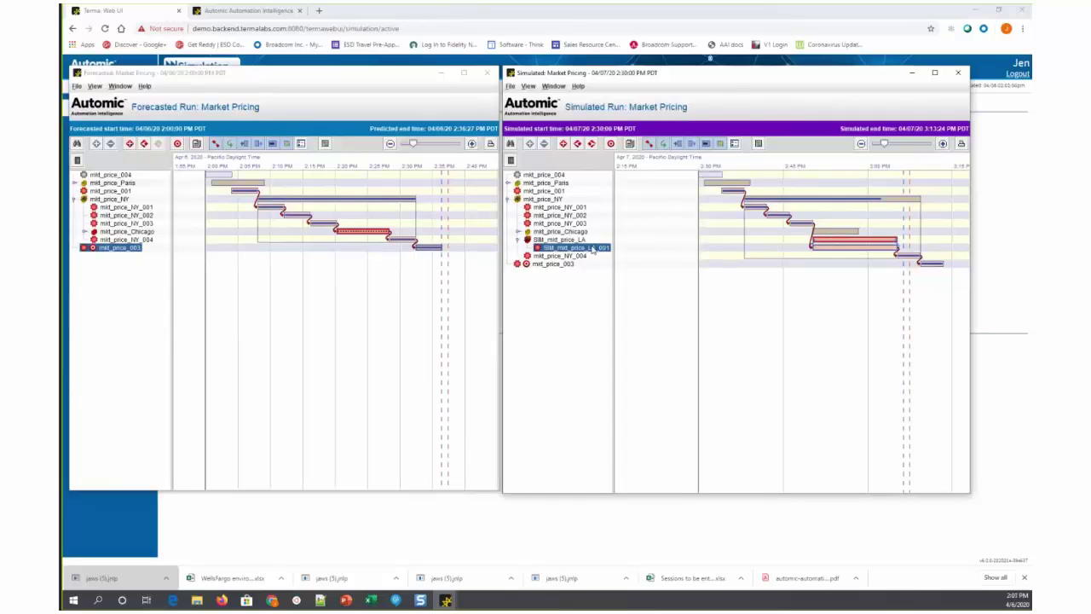
# Step: Show Job Details for SIM_mkt_price_LA_001, including its predicted start and end times
pyautogui.rightClick(593, 249)
pyautogui.click(654, 250)
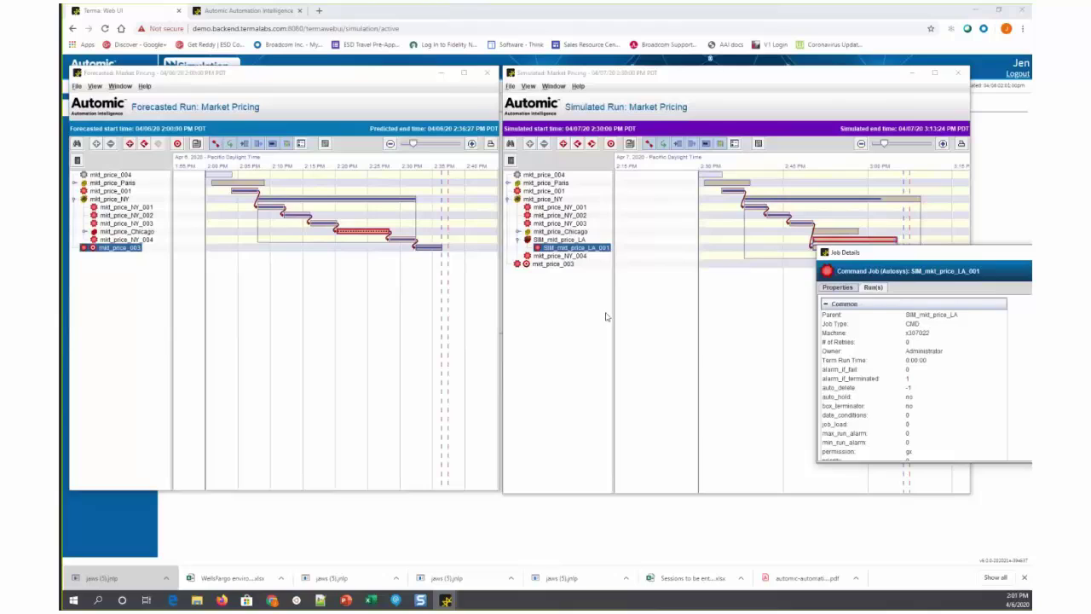
pyautogui.click(559, 338)
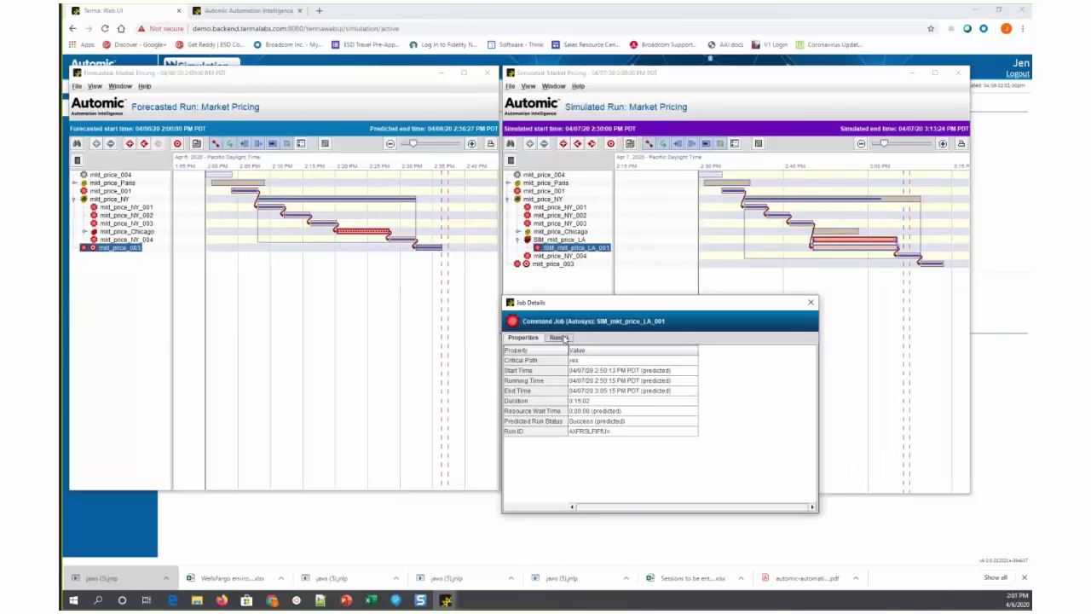
pyautogui.click(620, 372)
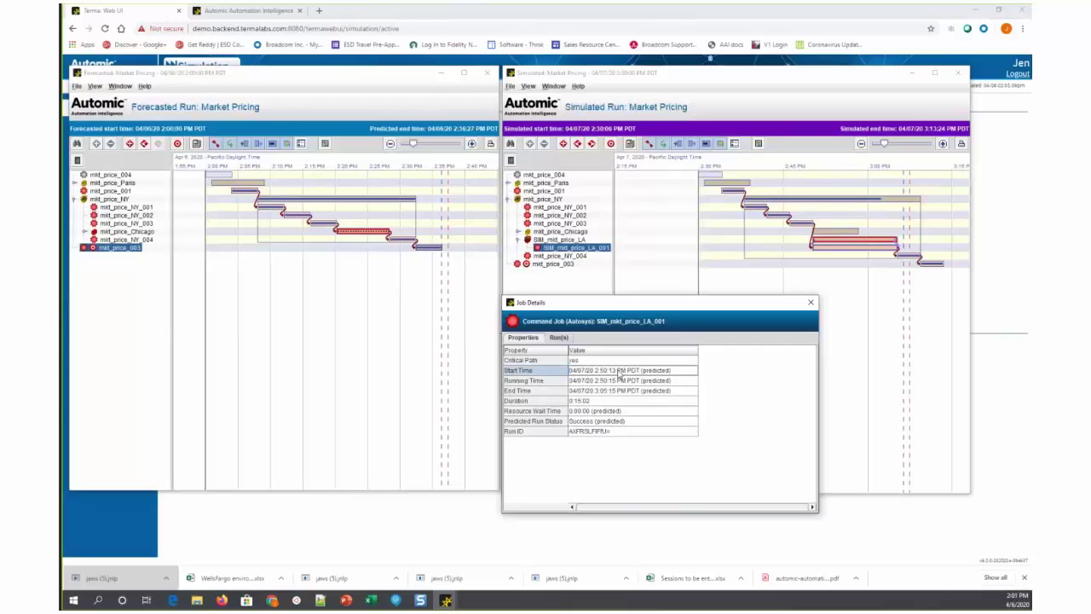
pyautogui.click(622, 394)
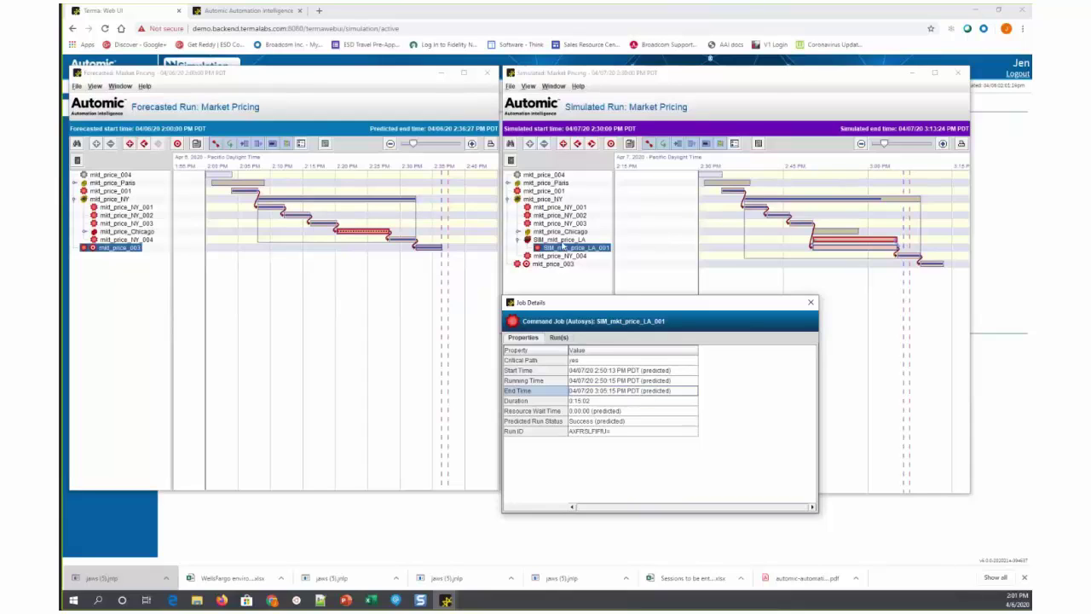
# Step: Show details for the SIM_mkt_price_LA and mkt_price_Chicago box jobs, then collapse SIM_mkt_price_LA
pyautogui.click(561, 241)
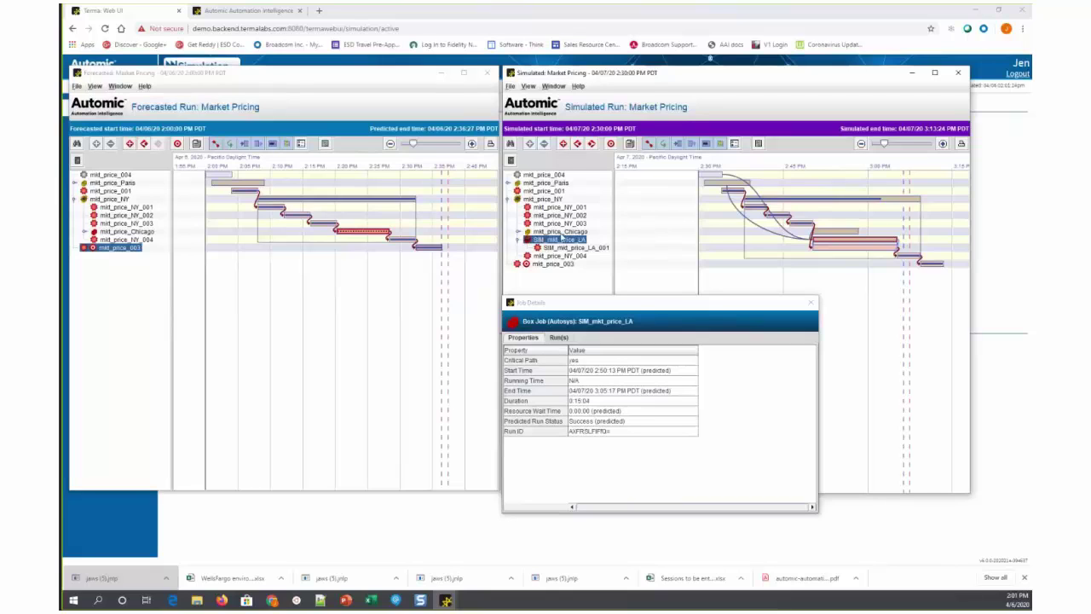
pyautogui.press('Up')
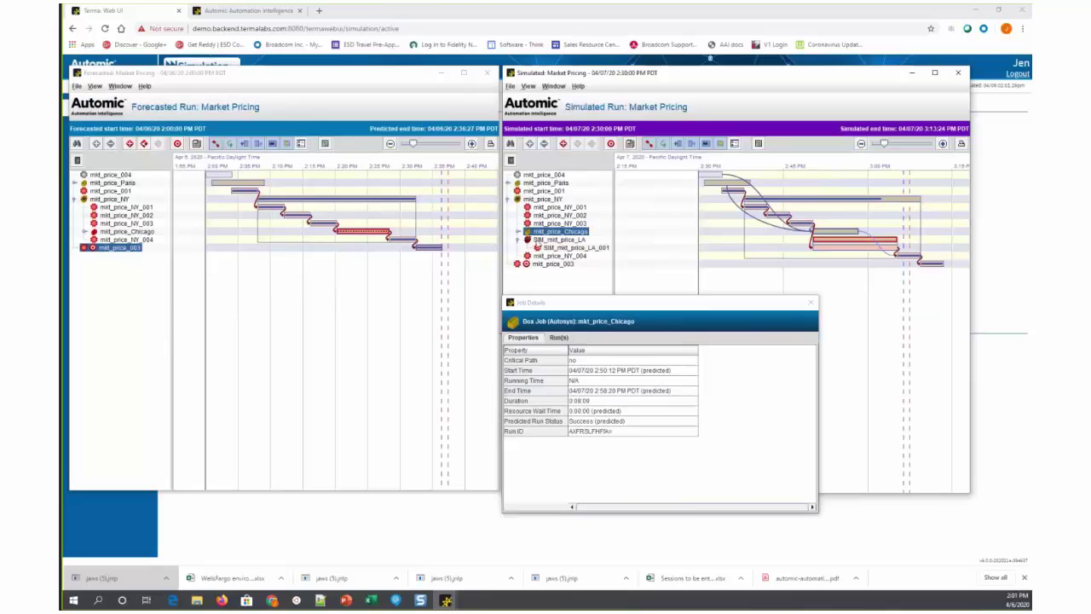
pyautogui.click(517, 241)
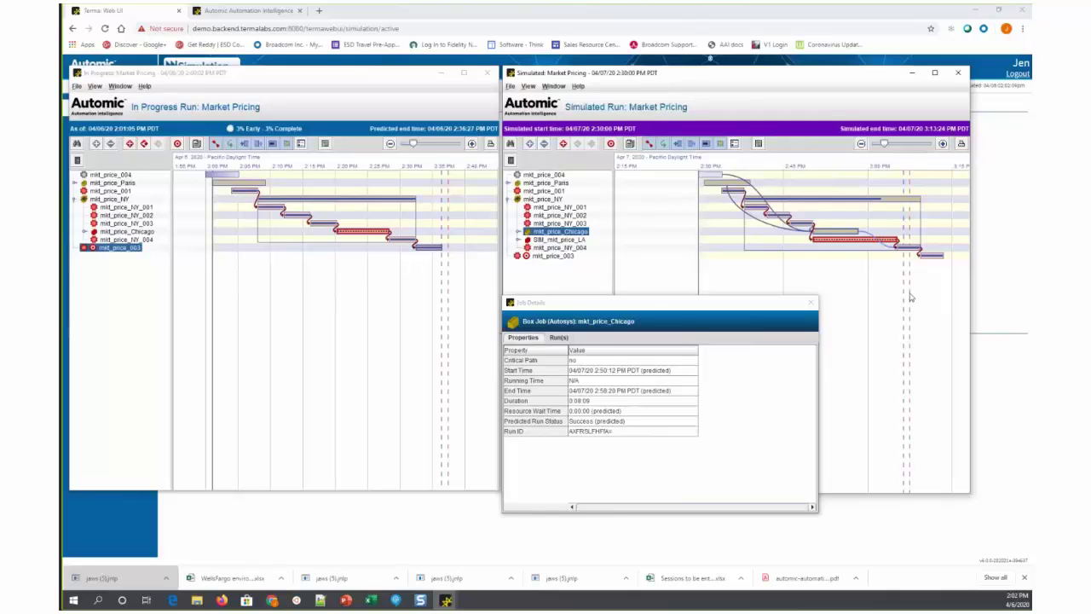
pyautogui.moveTo(911, 296)
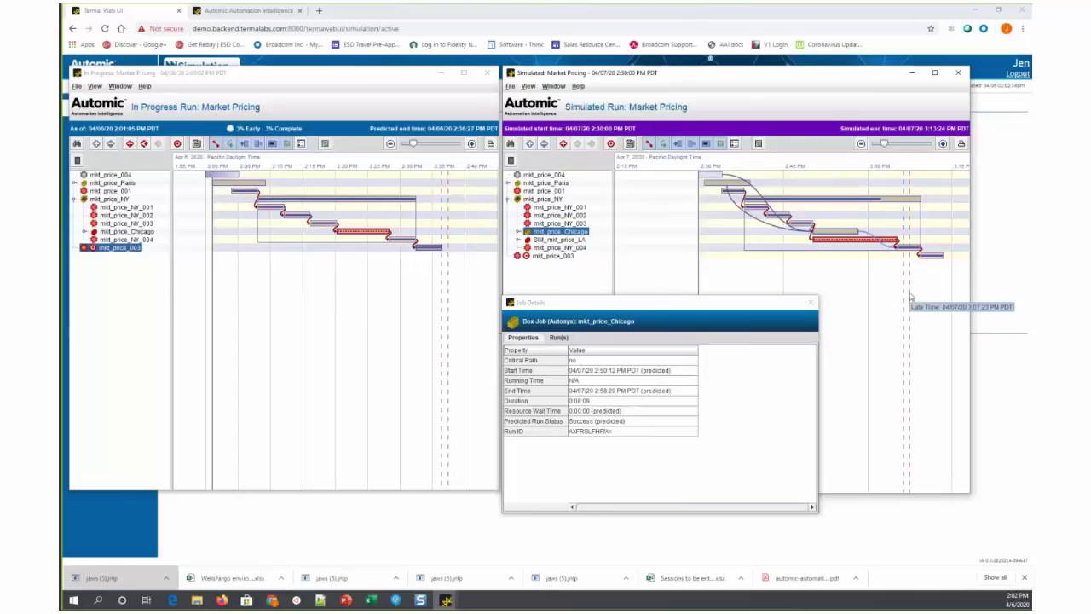